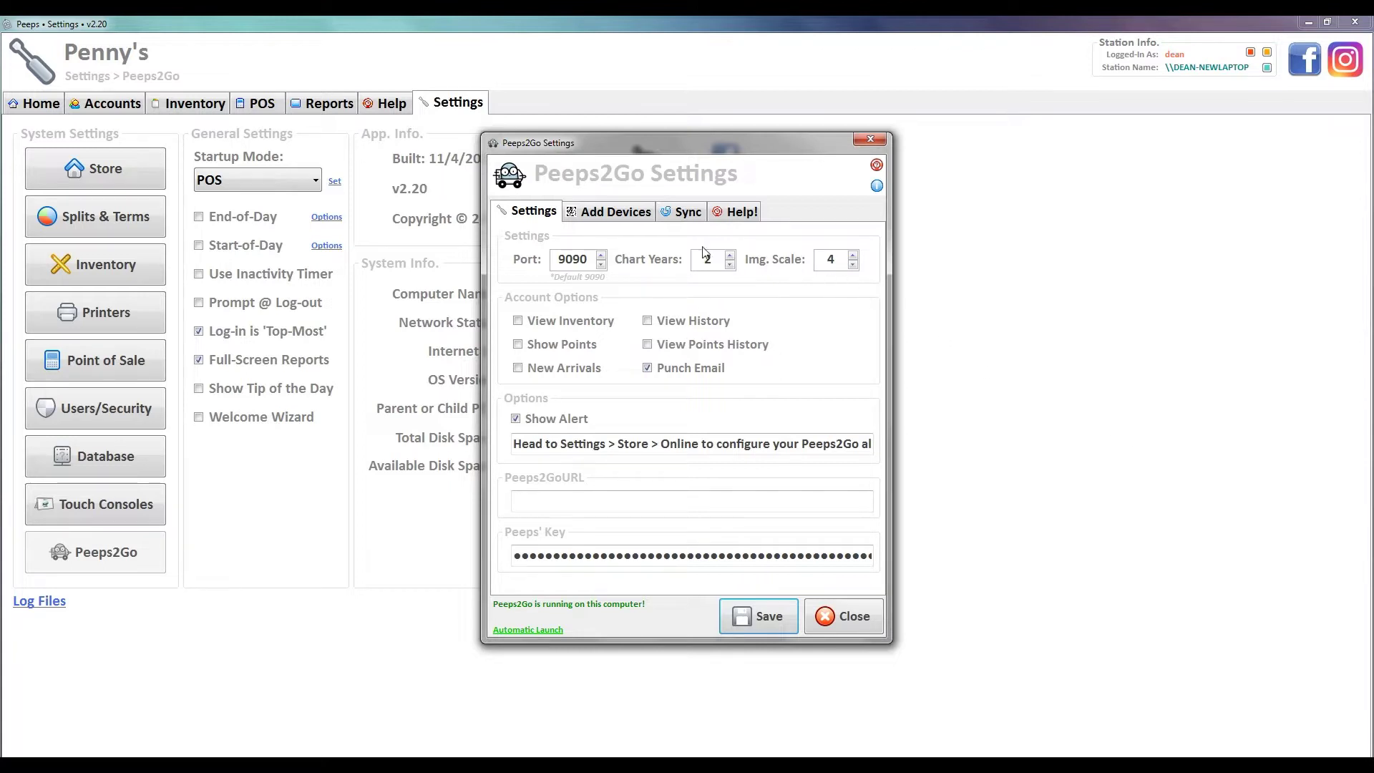
Email the store's Peeps2Go setup information from the Add Devices settings to the prefilled support e-mail address, confirming the send
left_click(634, 213)
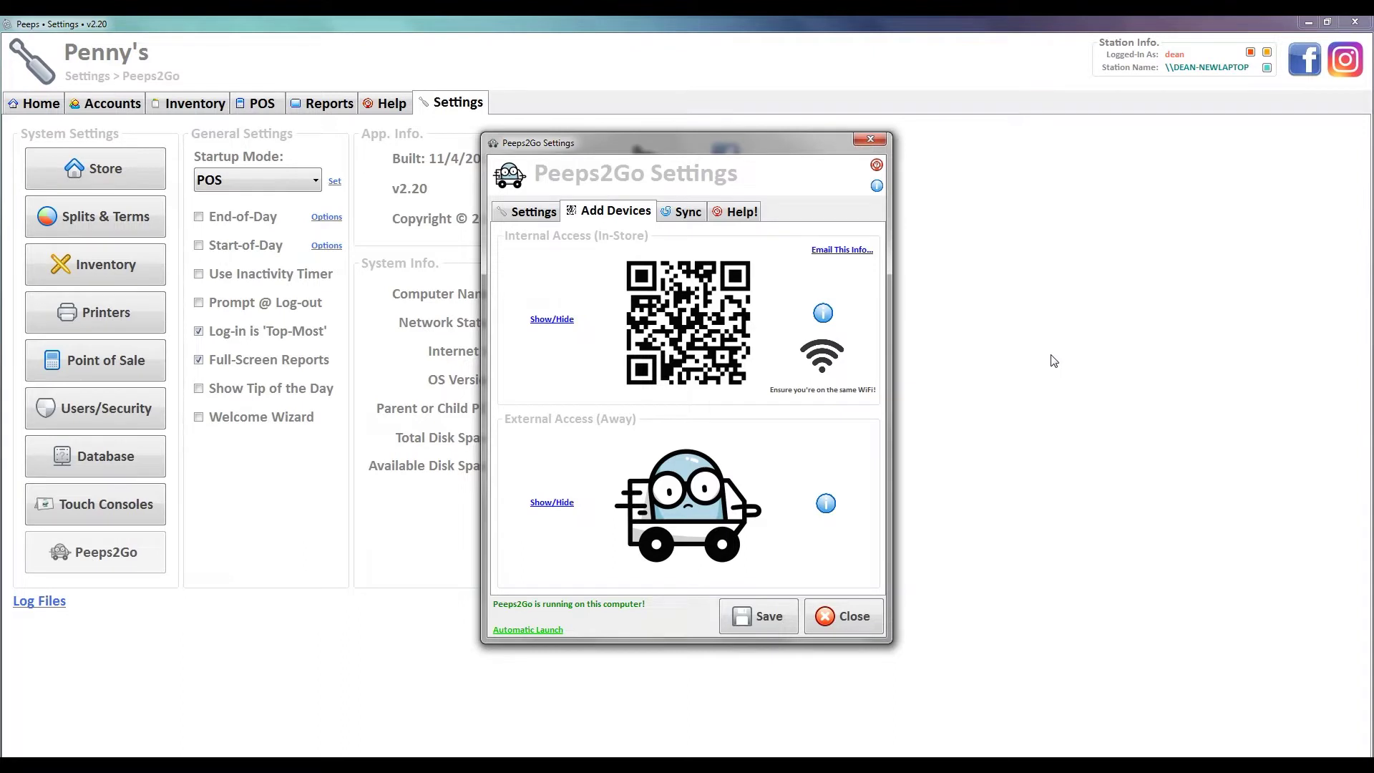
left_click(844, 250)
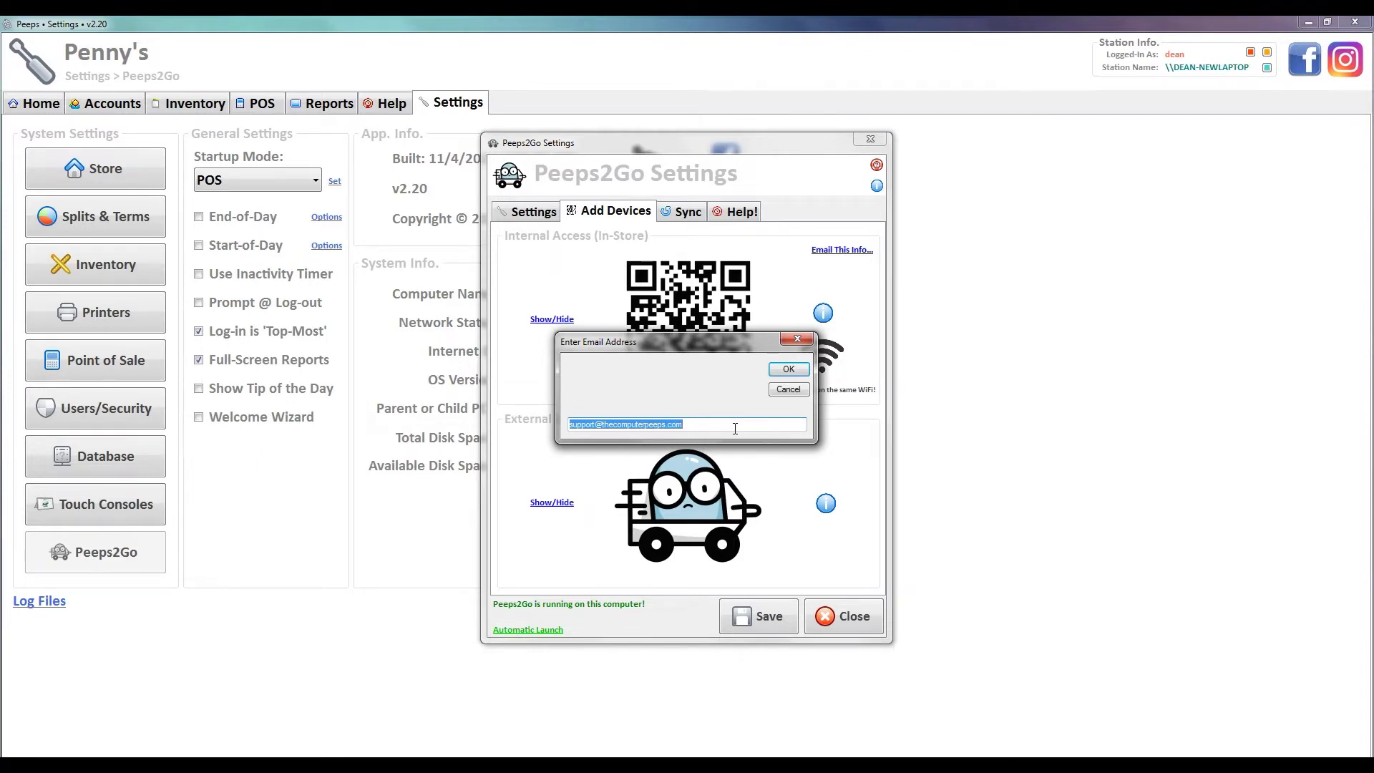
key("Return")
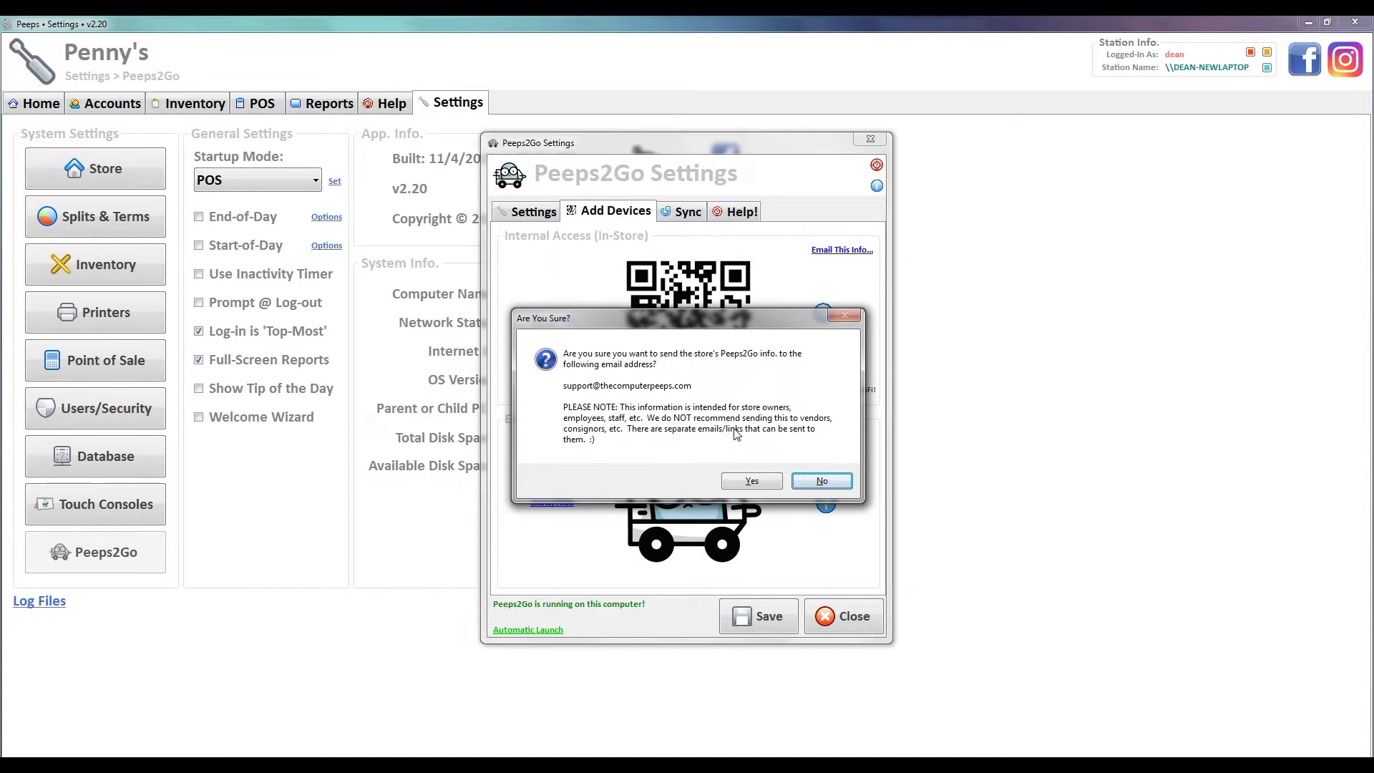
left_click(748, 481)
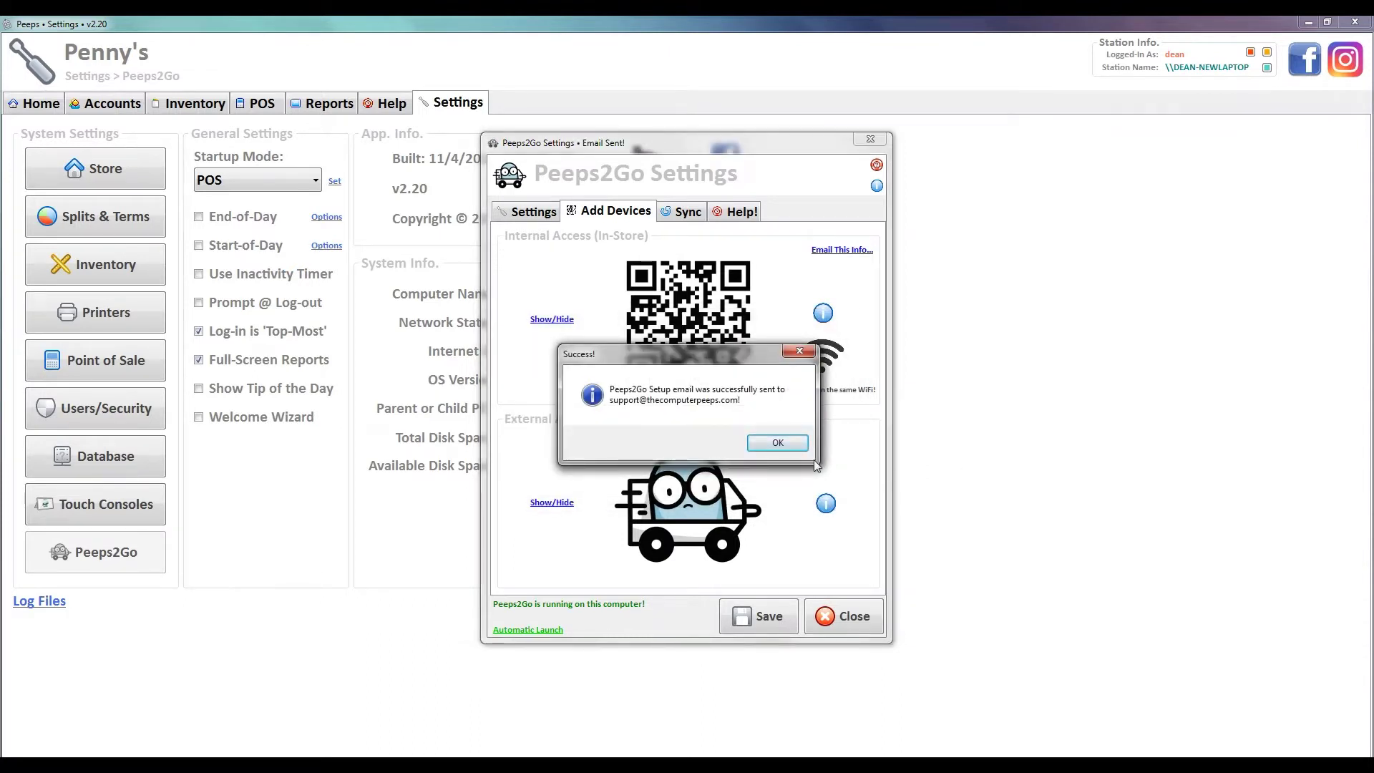
left_click(779, 443)
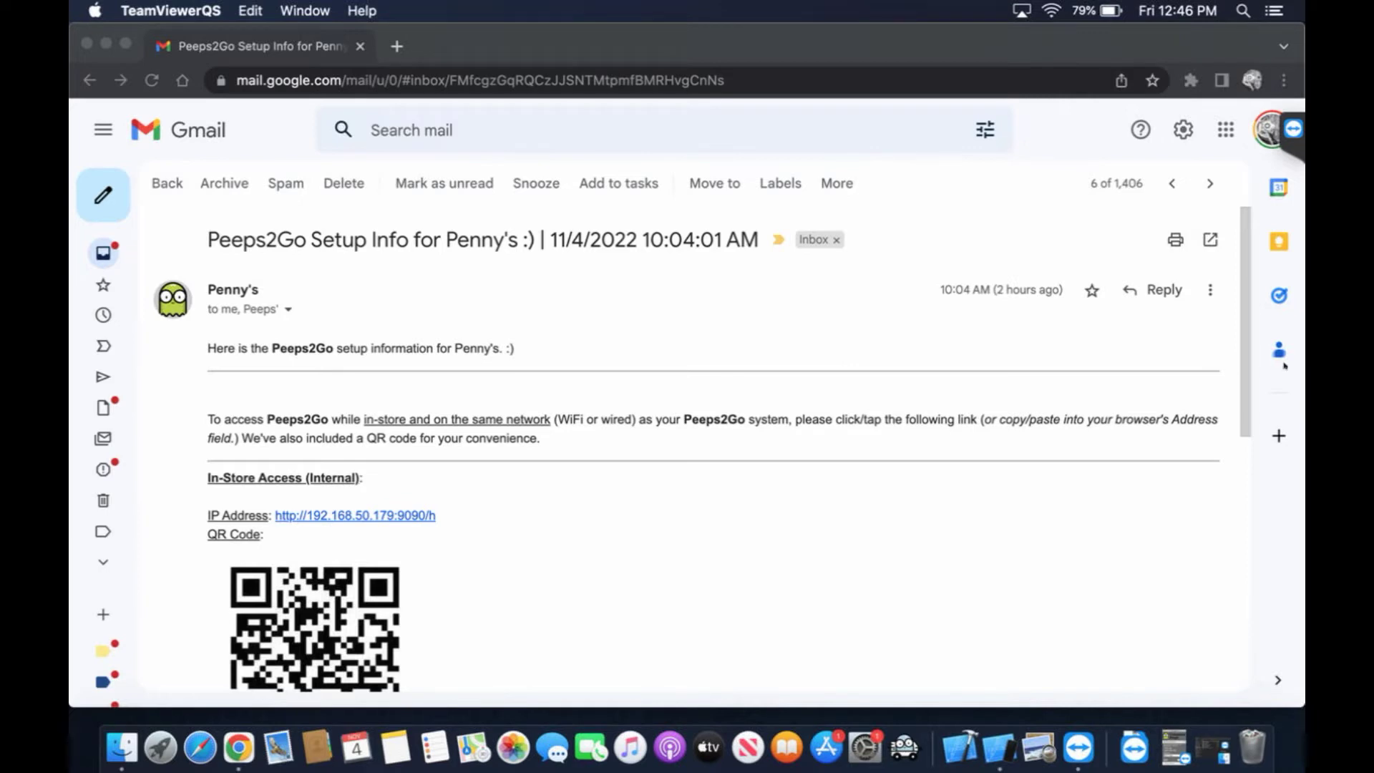
Switch to the Peeps2Go setup email in Gmail, open its In-Store Access link and look over the Peeps2Go home page
left_click(811, 538)
scroll(788, 481, "down", 5)
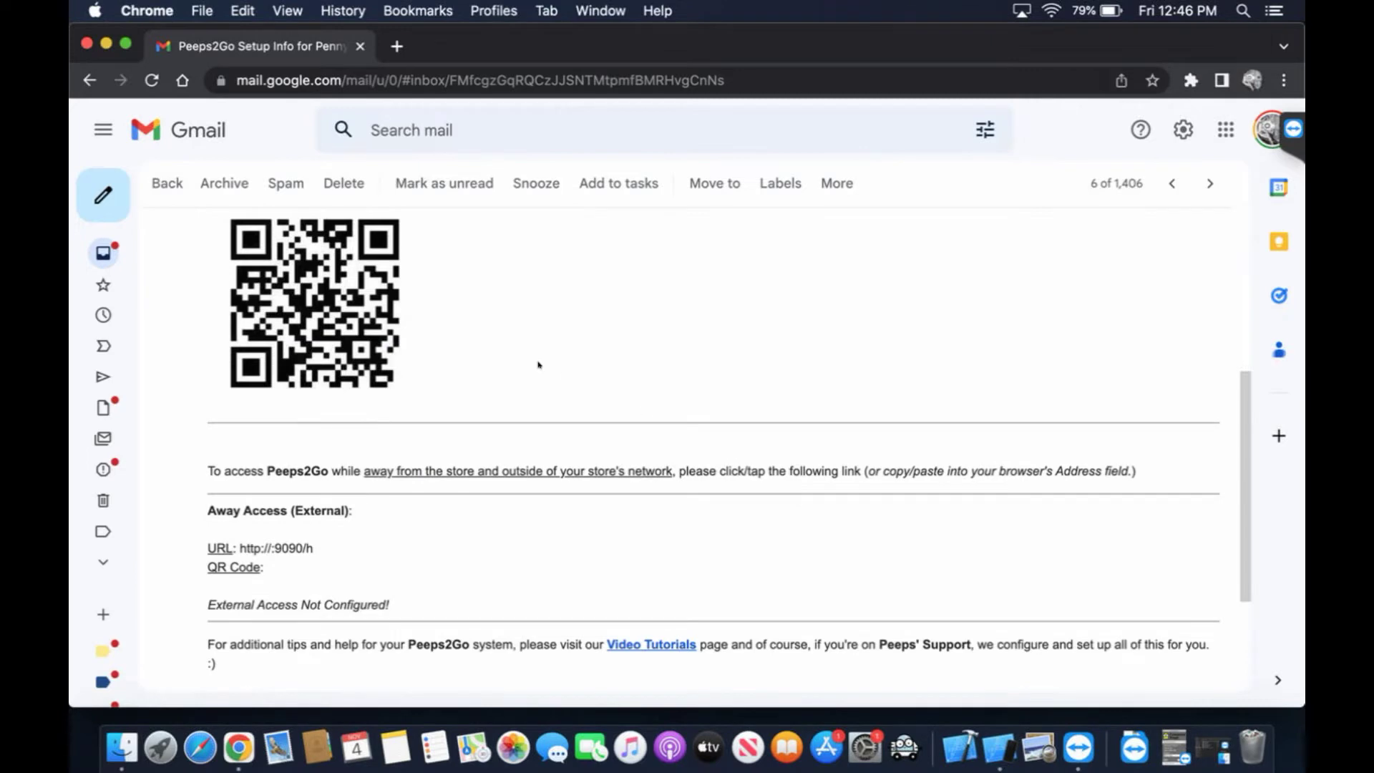
scroll(539, 365, "down", 3)
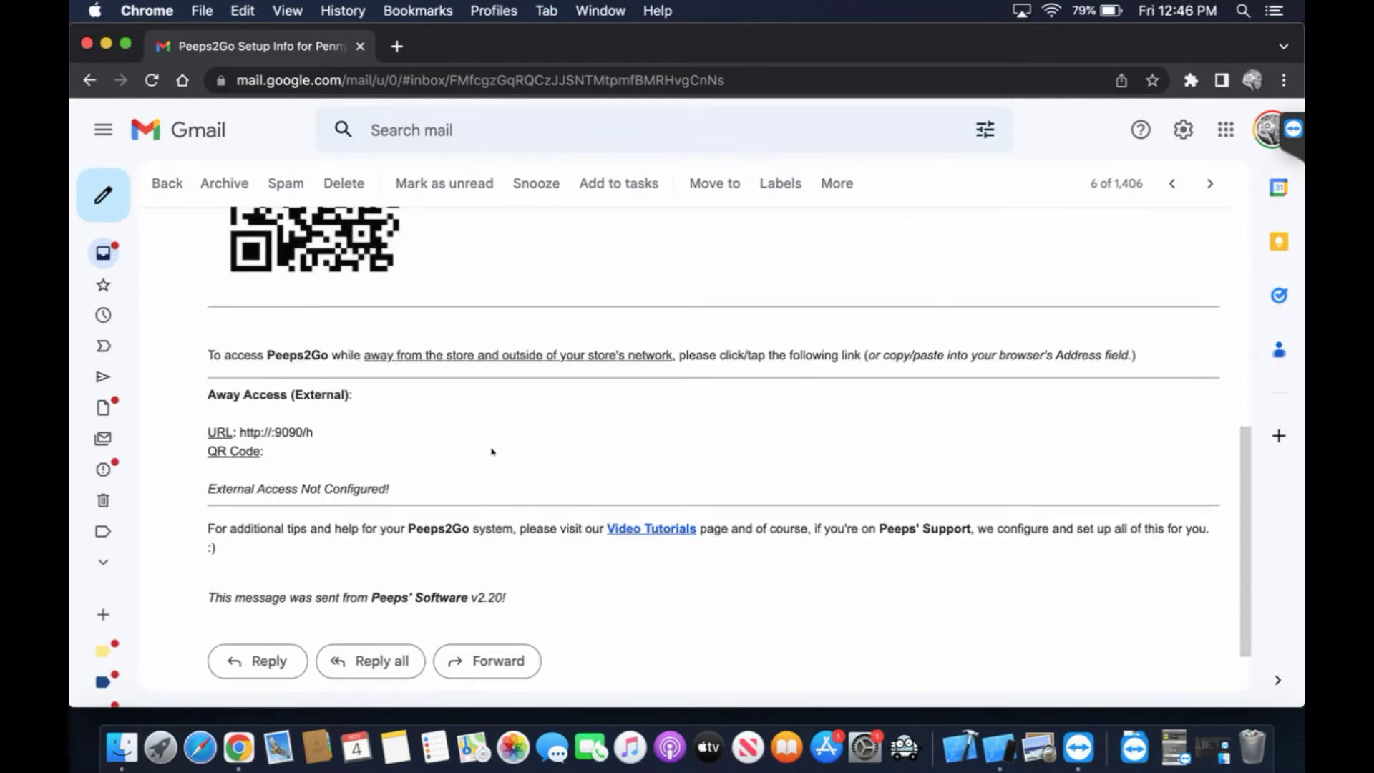
scroll(402, 483, "up", 5)
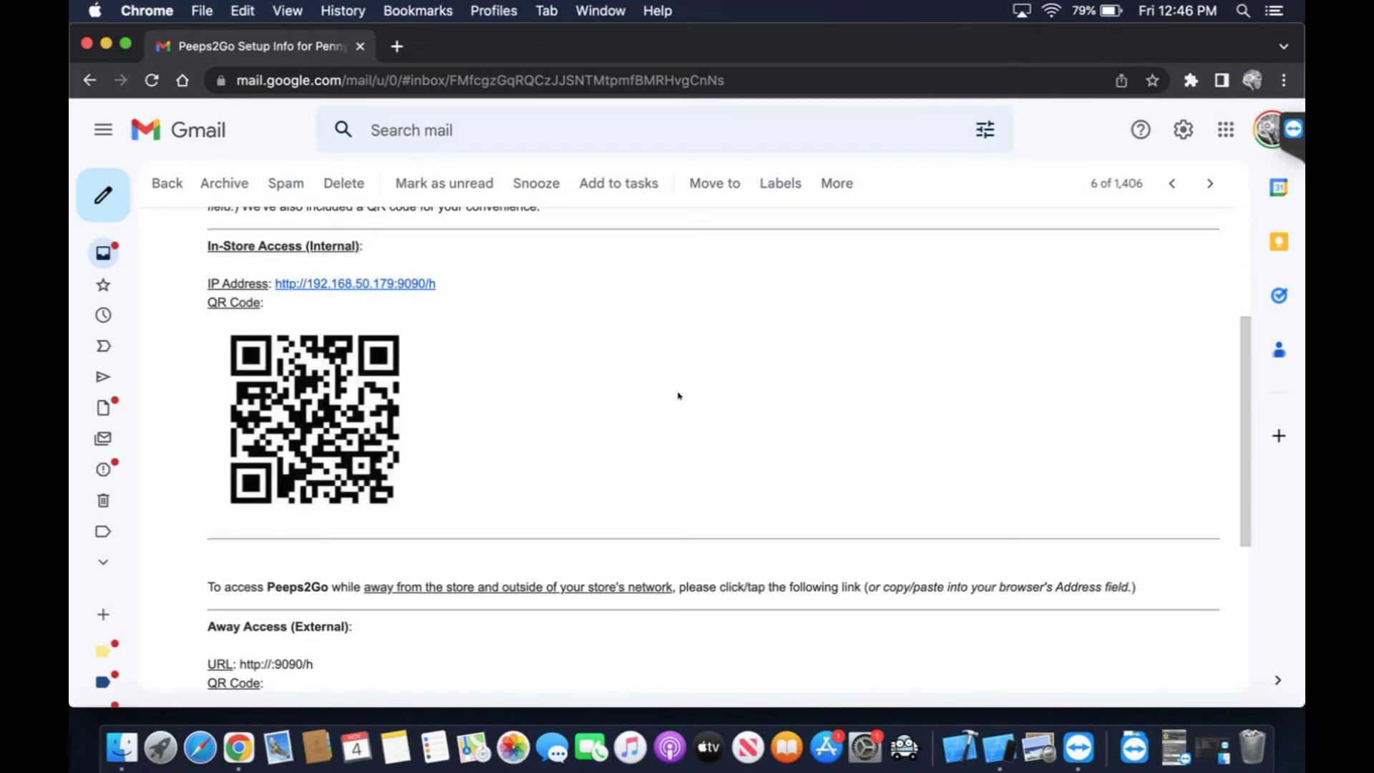
scroll(679, 394, "up", 3)
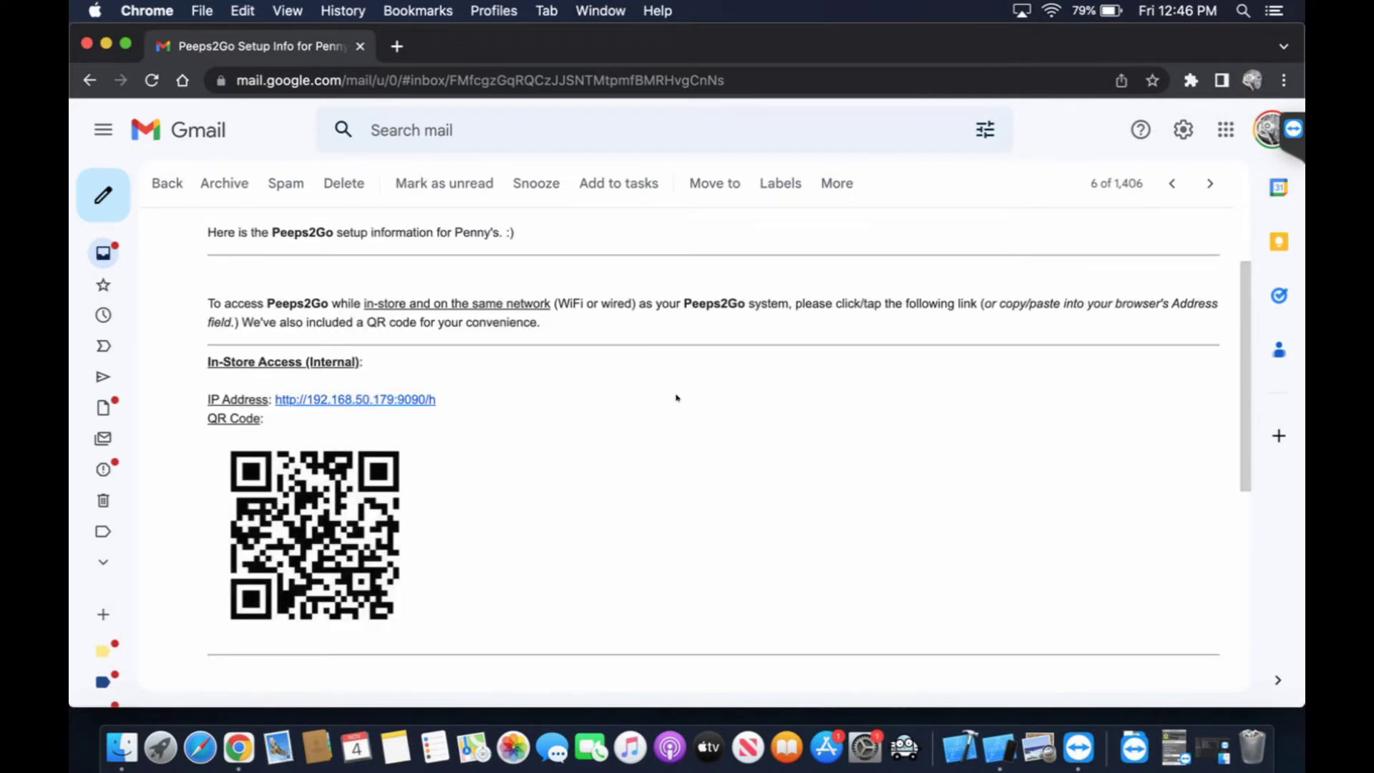
left_click(405, 402)
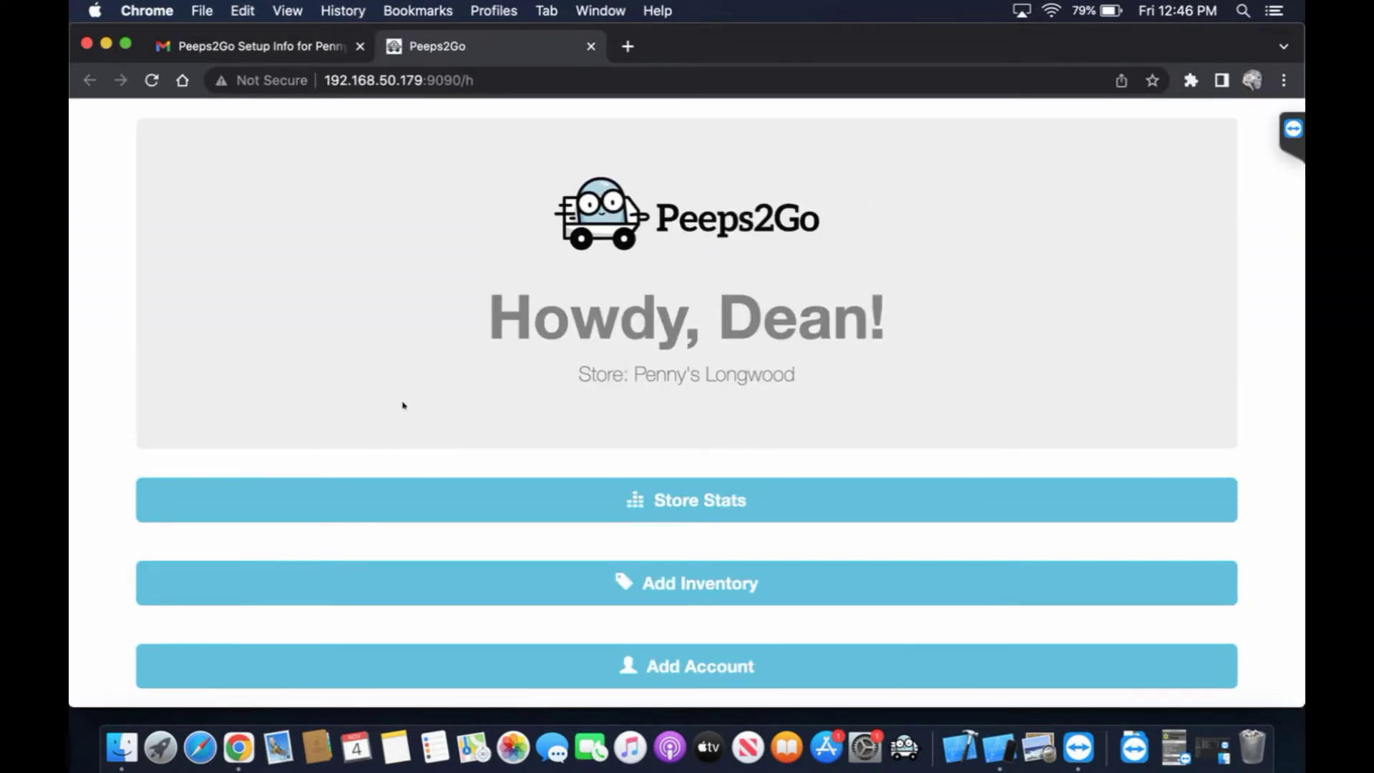
scroll(1266, 374, "down", 15)
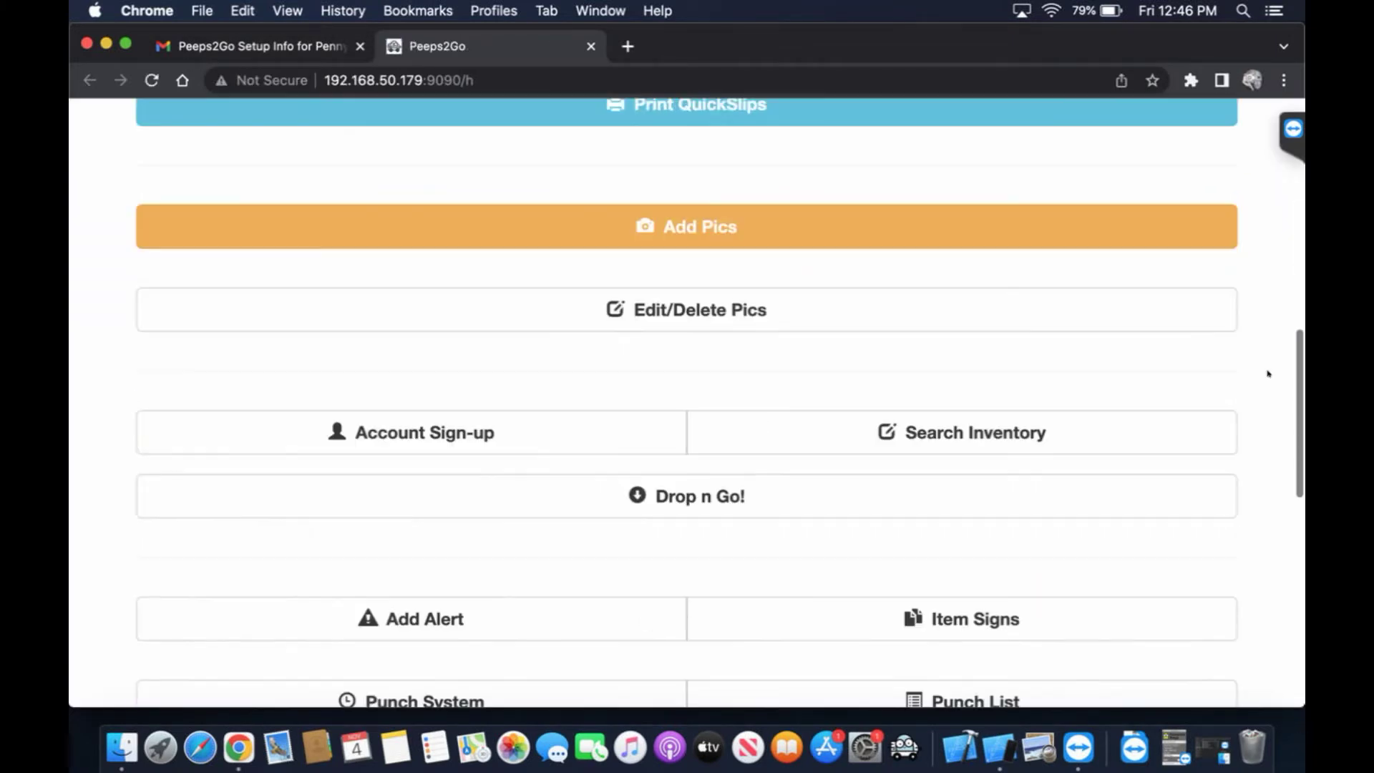
scroll(1267, 375, "down", 3)
scroll(1268, 374, "up", 20)
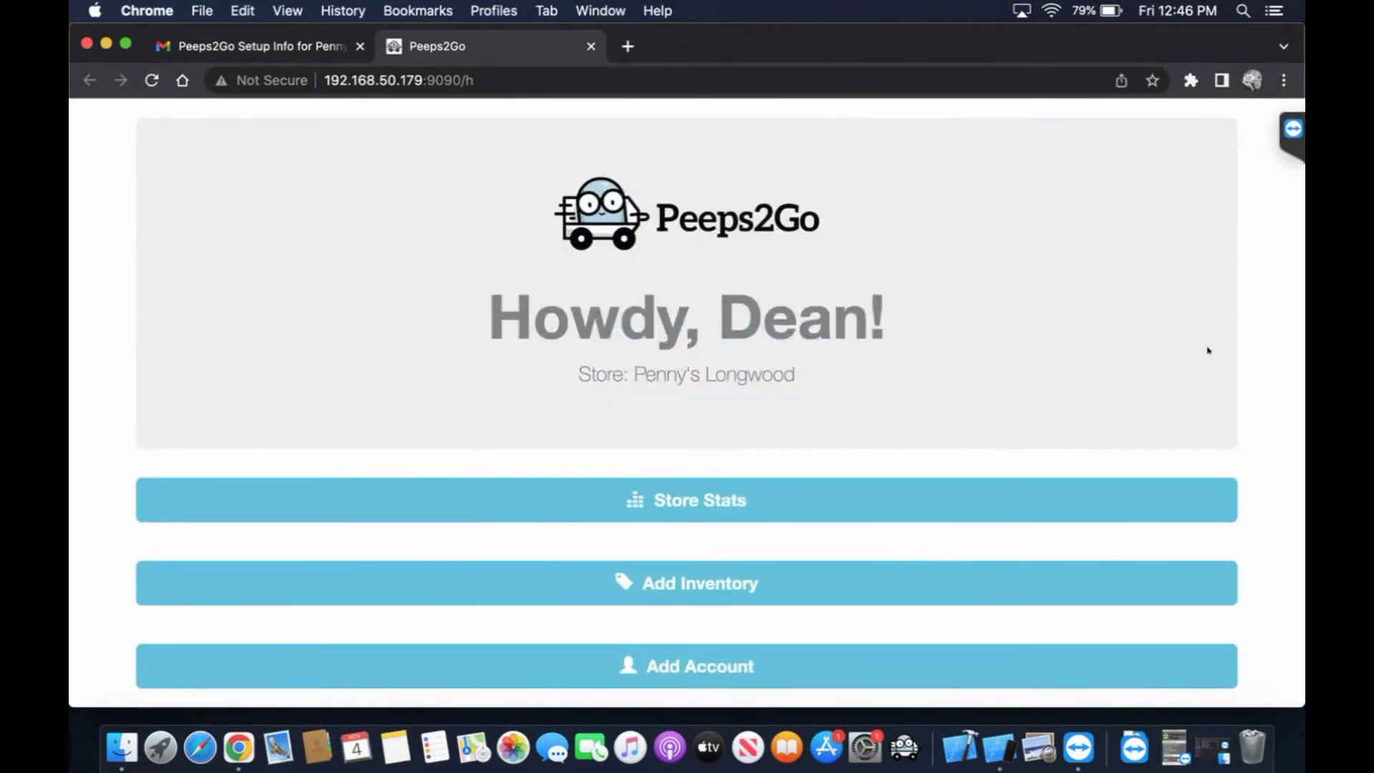
Create a shortcut to the current page named Peeps2Go, set to open as a window
left_click(1285, 80)
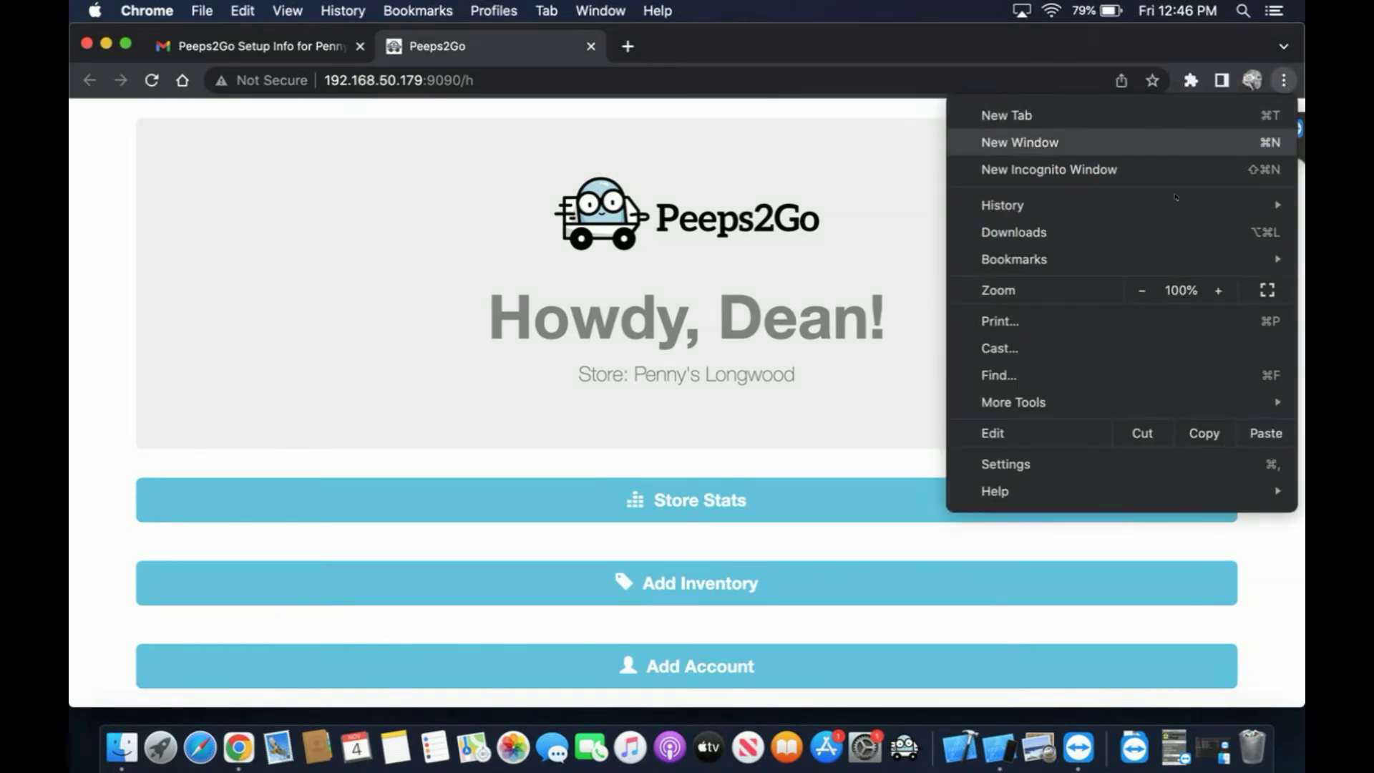
mouse_move(1039, 404)
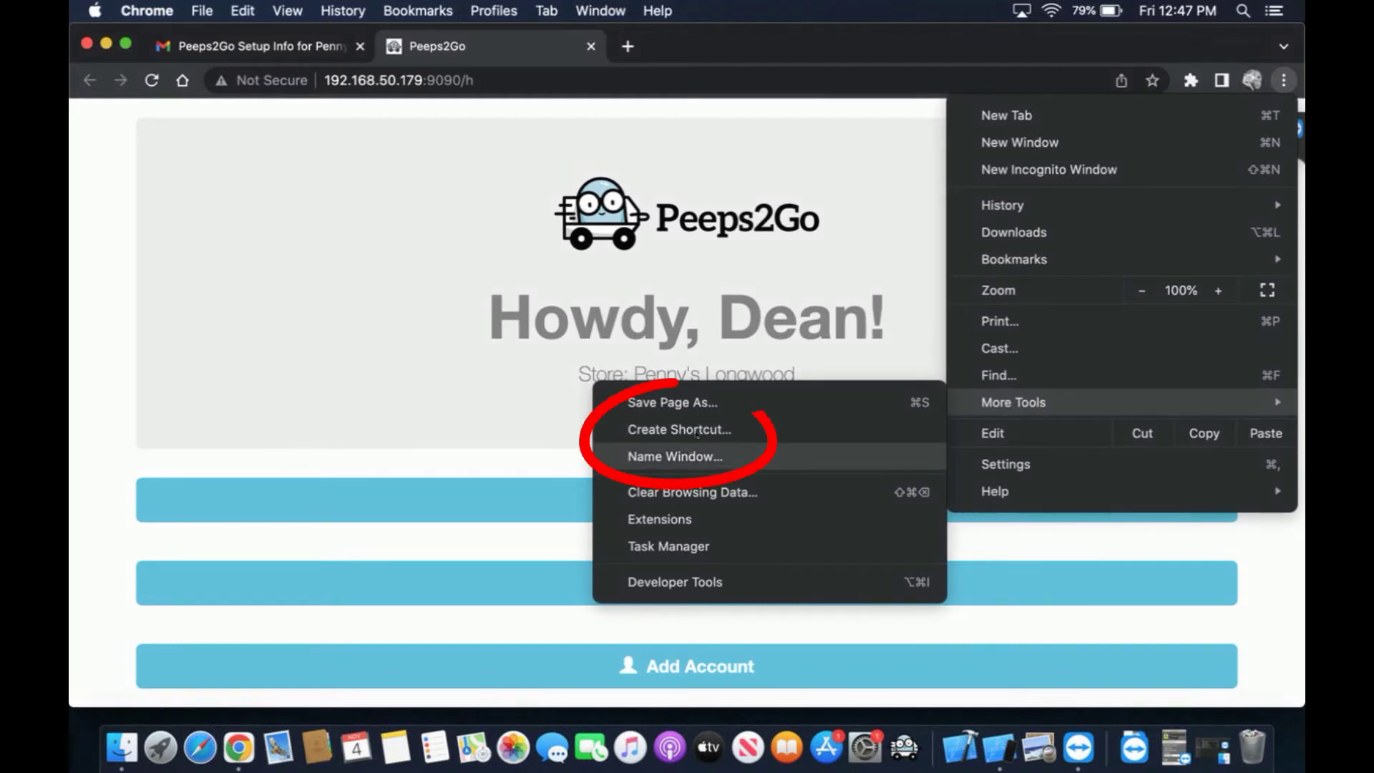
left_click(703, 428)
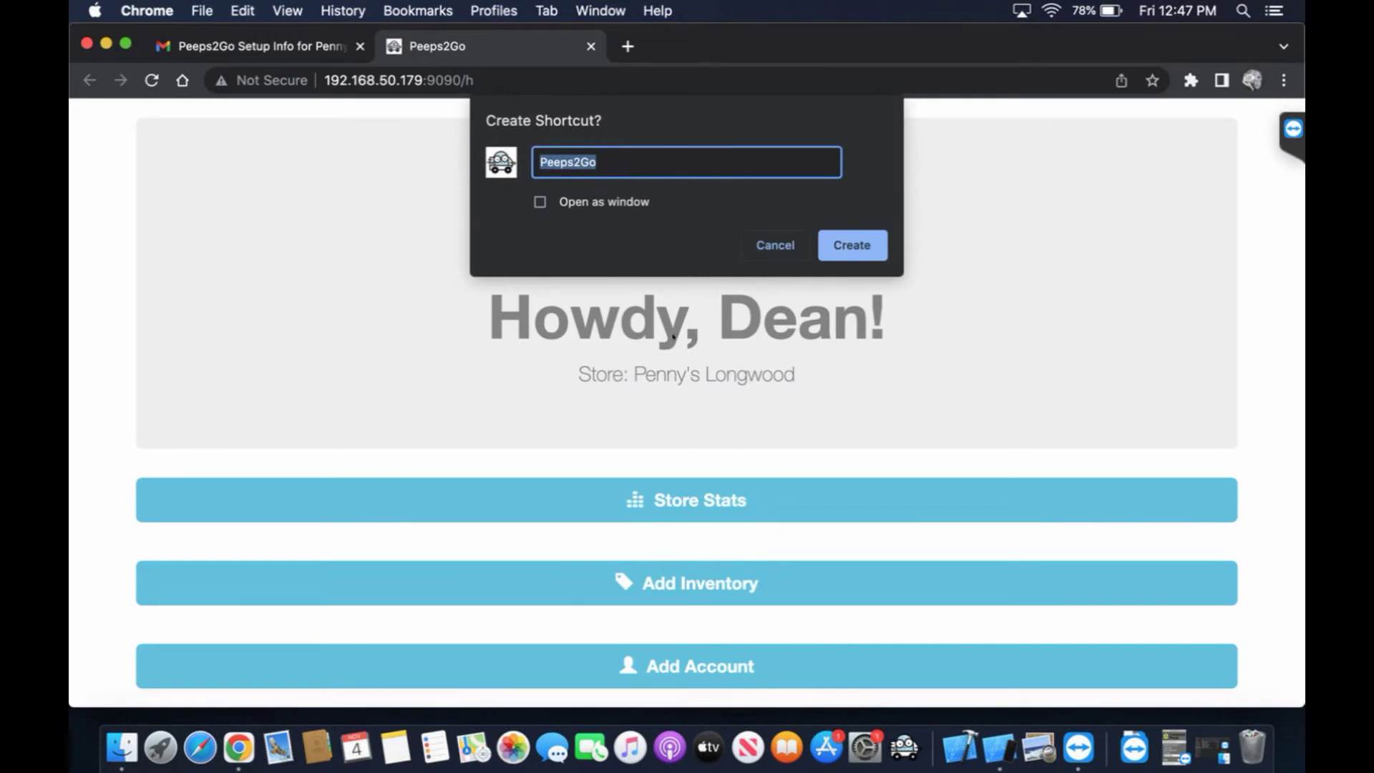
left_click(608, 213)
left_click(657, 163)
left_click(852, 245)
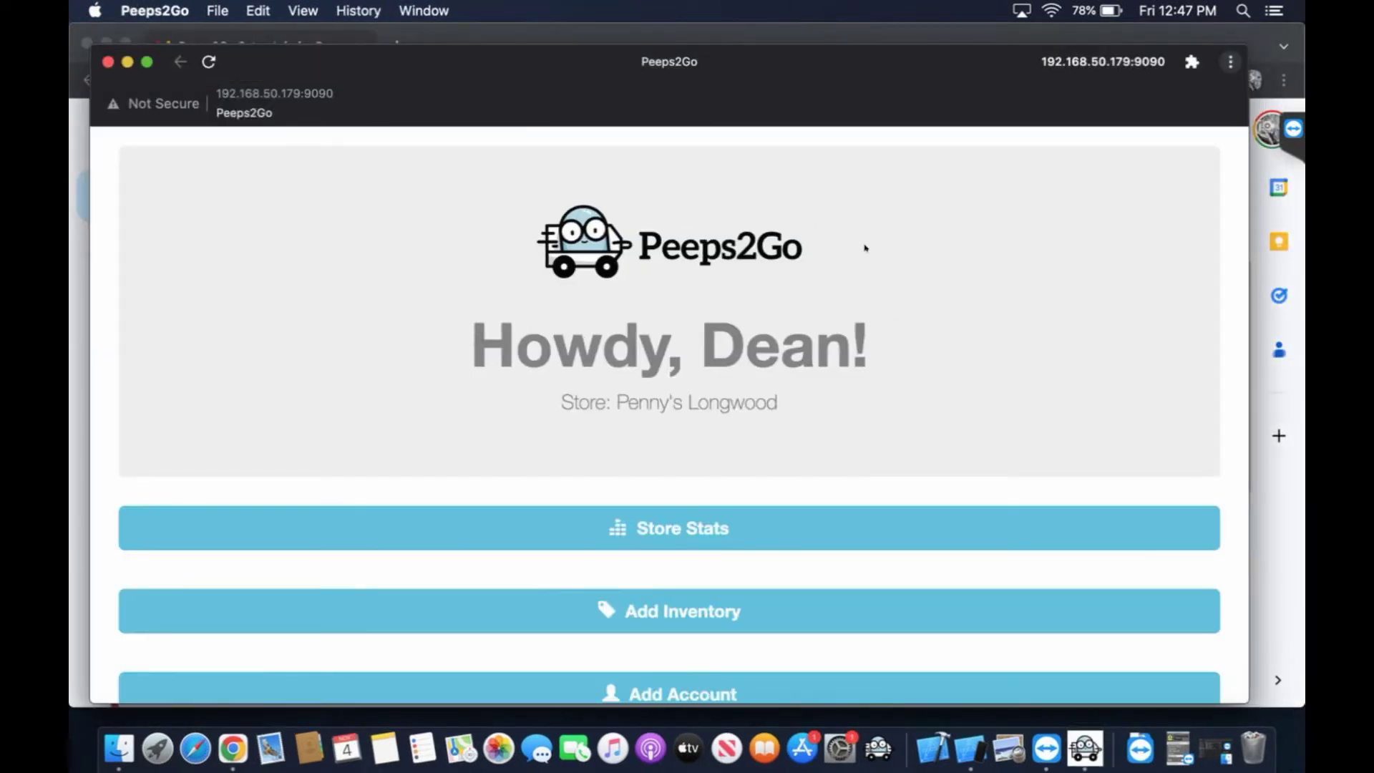
Minimize the Peeps2Go and Chrome windows, and choose Keep in Dock for the Peeps2Go app
left_click(127, 62)
left_click(107, 44)
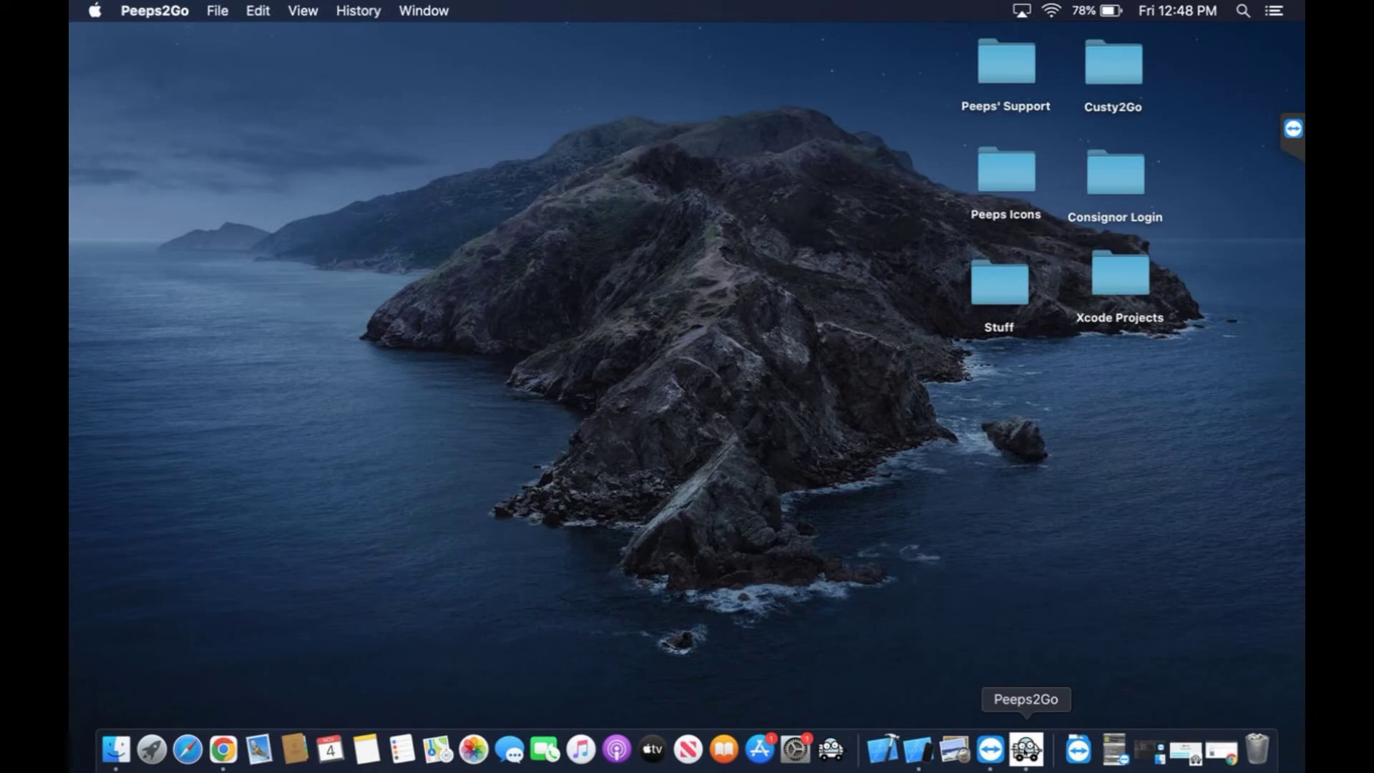
right_click(1026, 749)
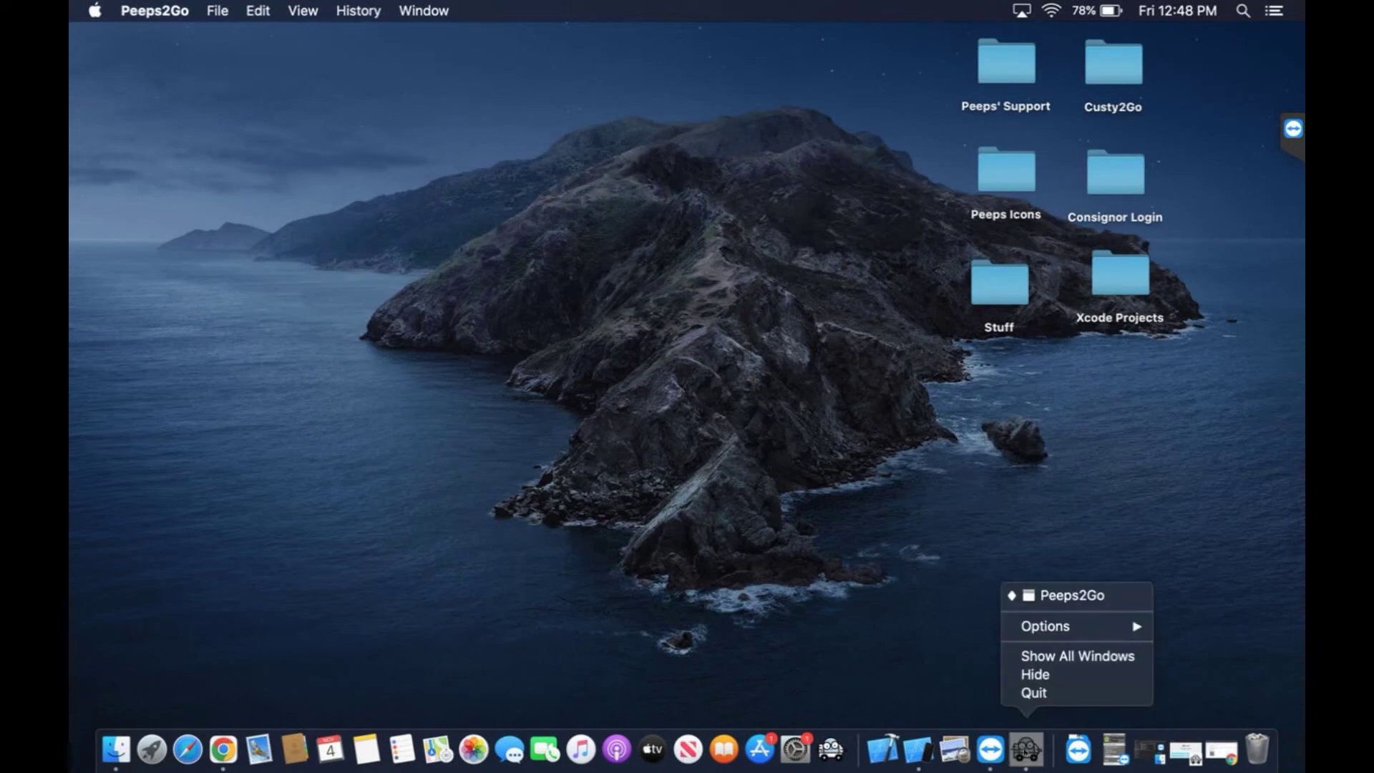
mouse_move(1061, 626)
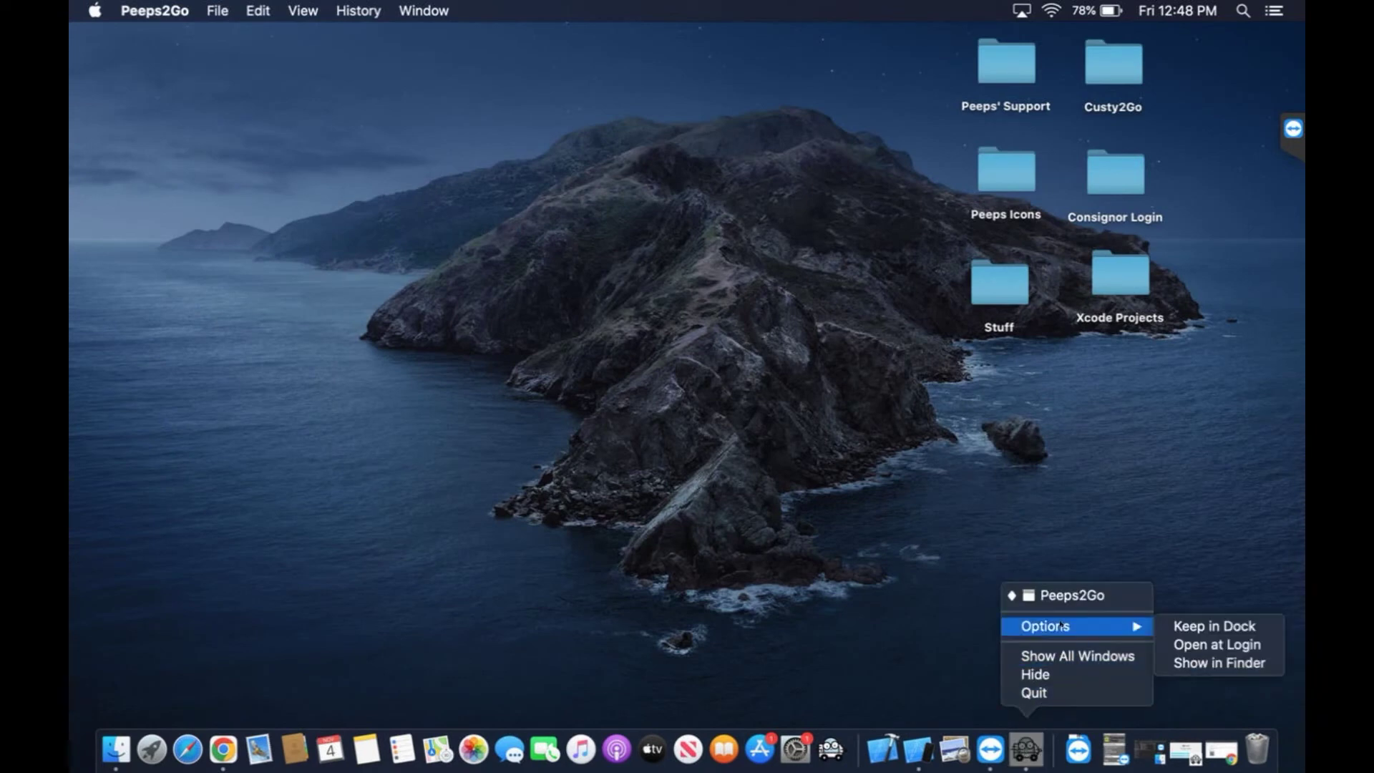
left_click(1210, 628)
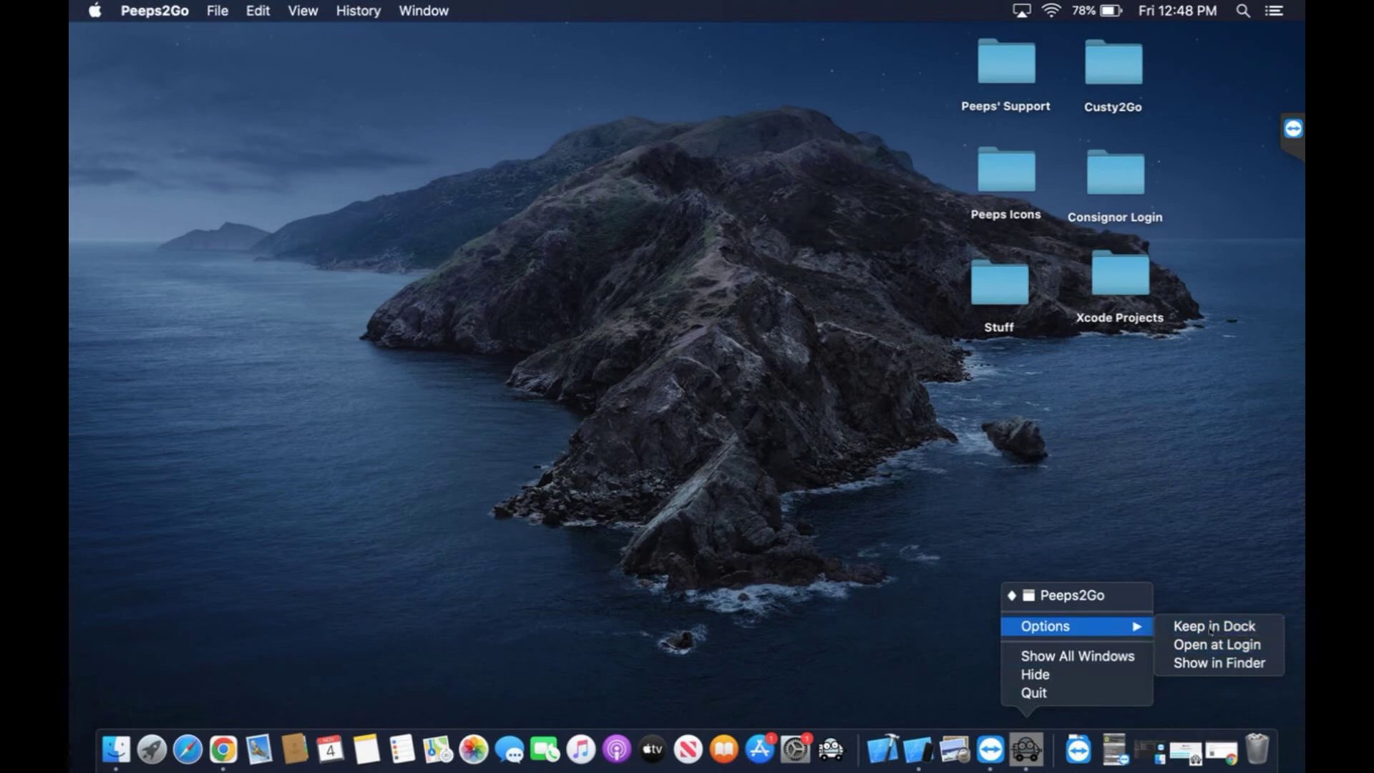
left_click(1161, 641)
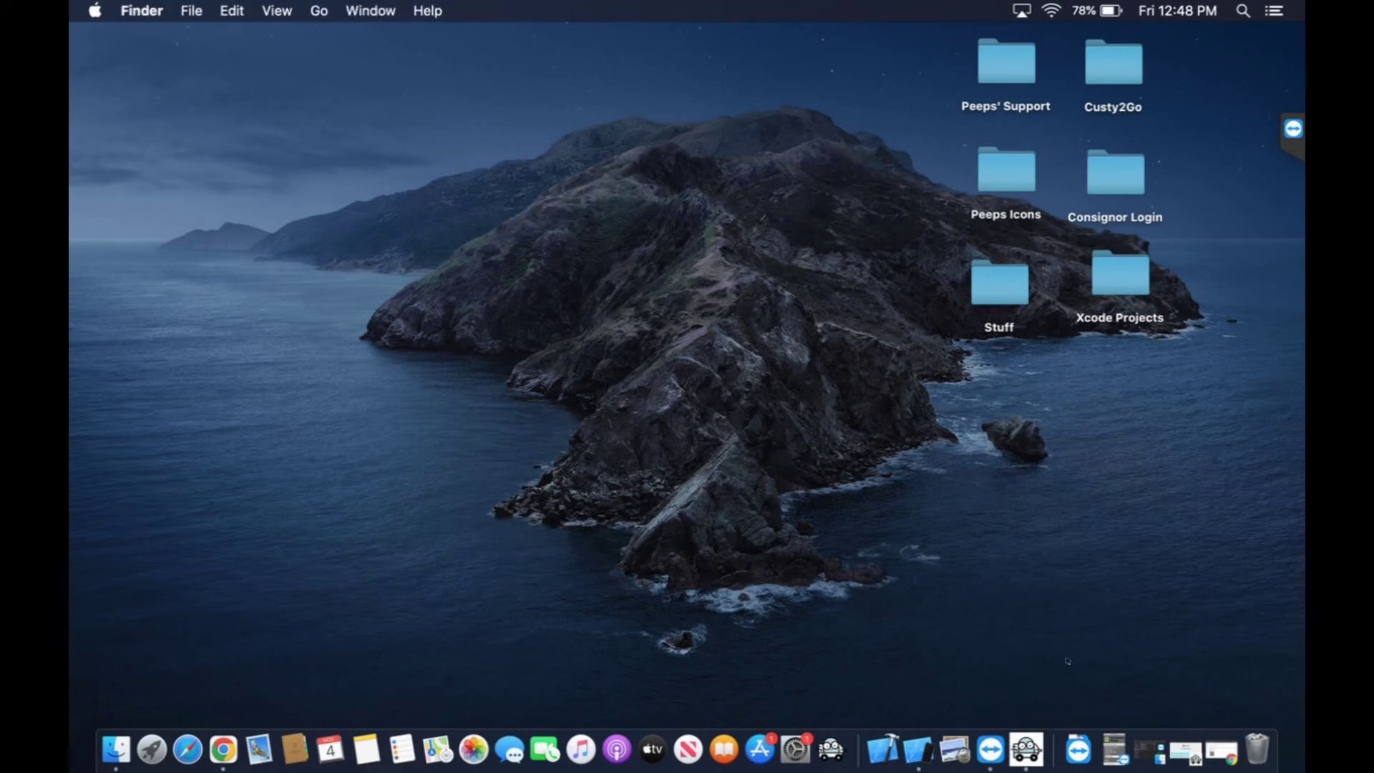
Restore the Peeps2Go window from the Dock and open its Store Stats page
left_click(1026, 749)
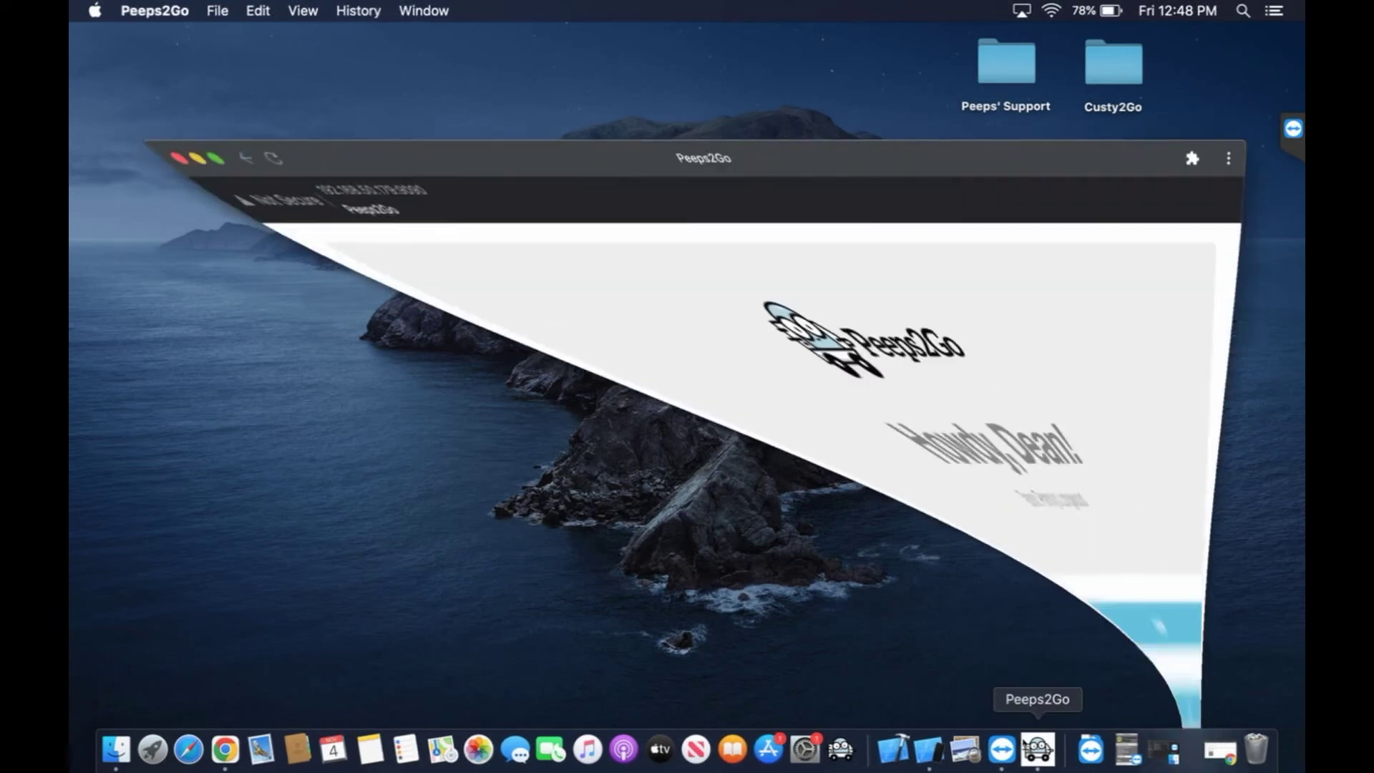
scroll(1003, 388, "down", 3)
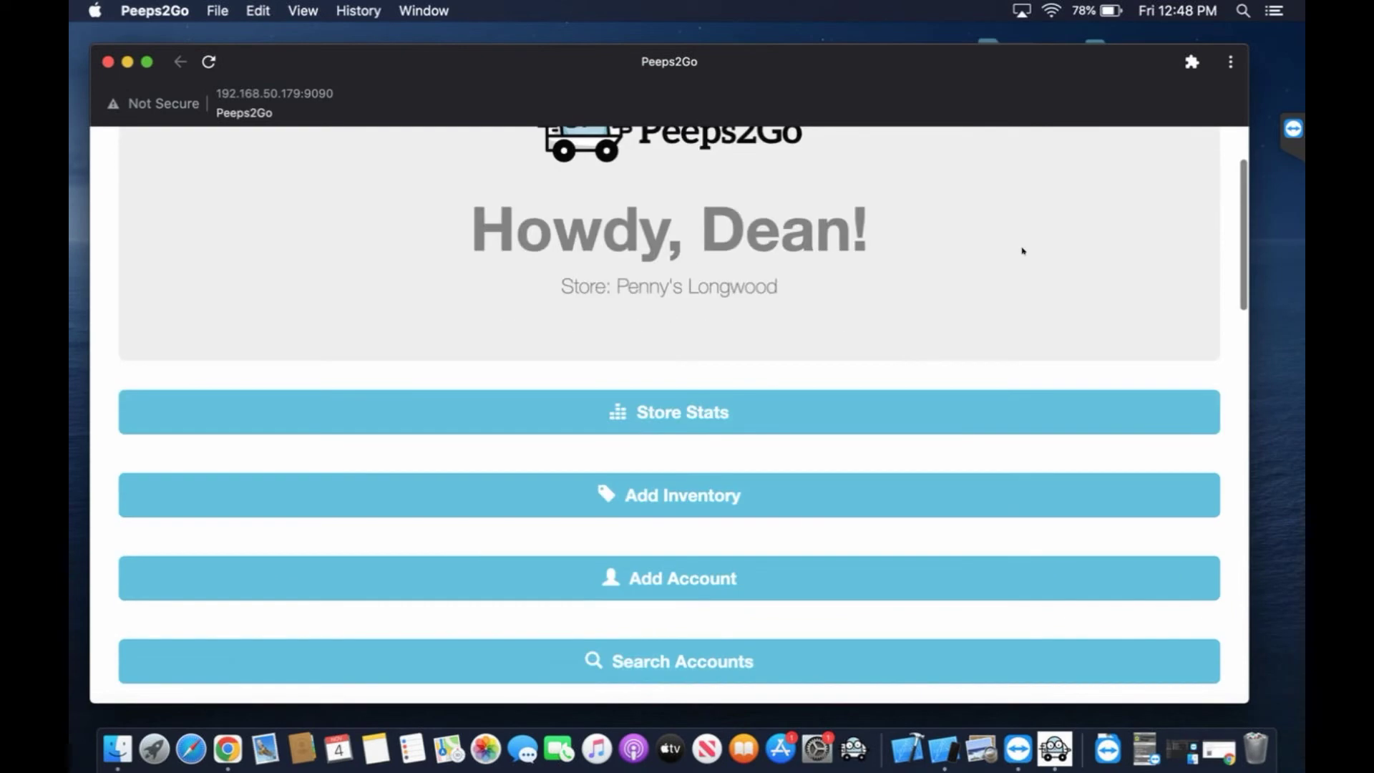
left_click(655, 399)
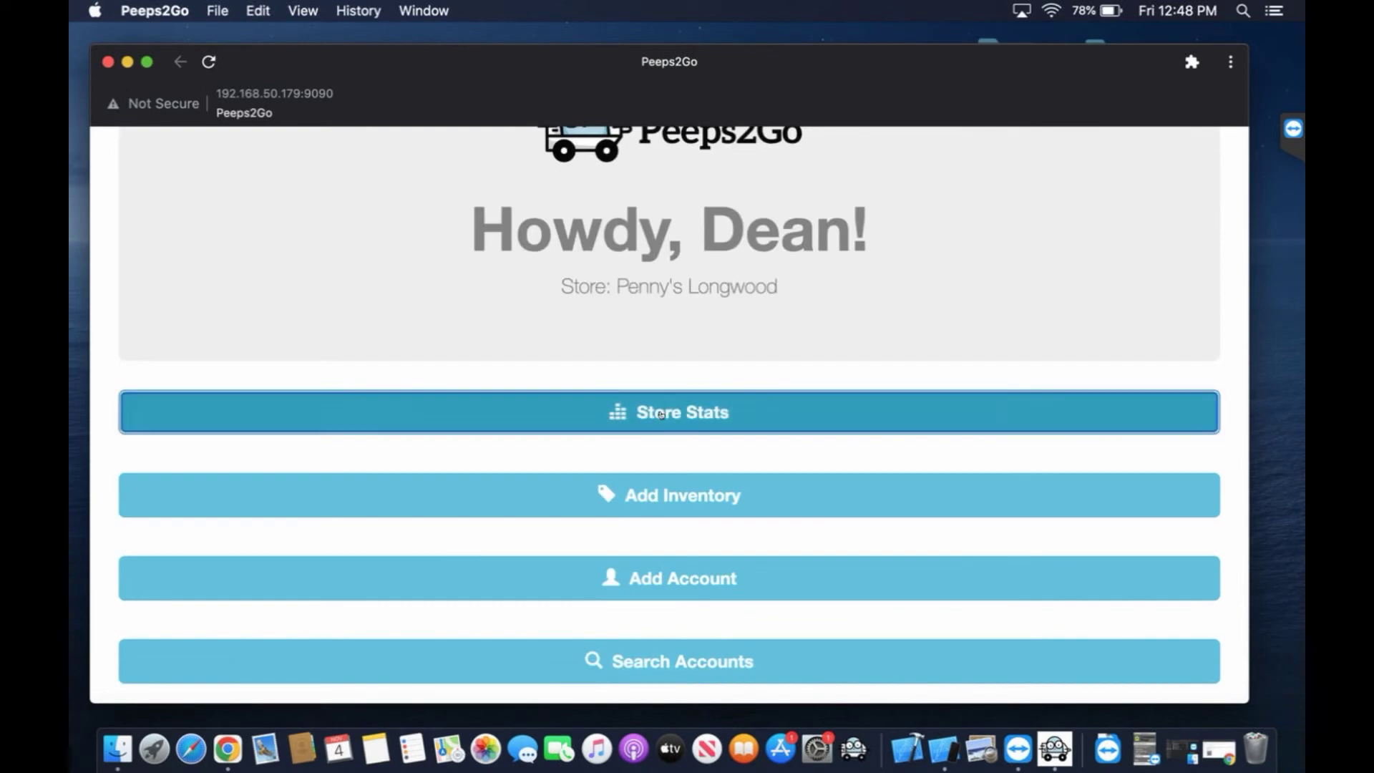
Examine the store stats, including today's totals, the sales-by-weekday chart, trending items and sales by month
scroll(989, 458, "down", 5)
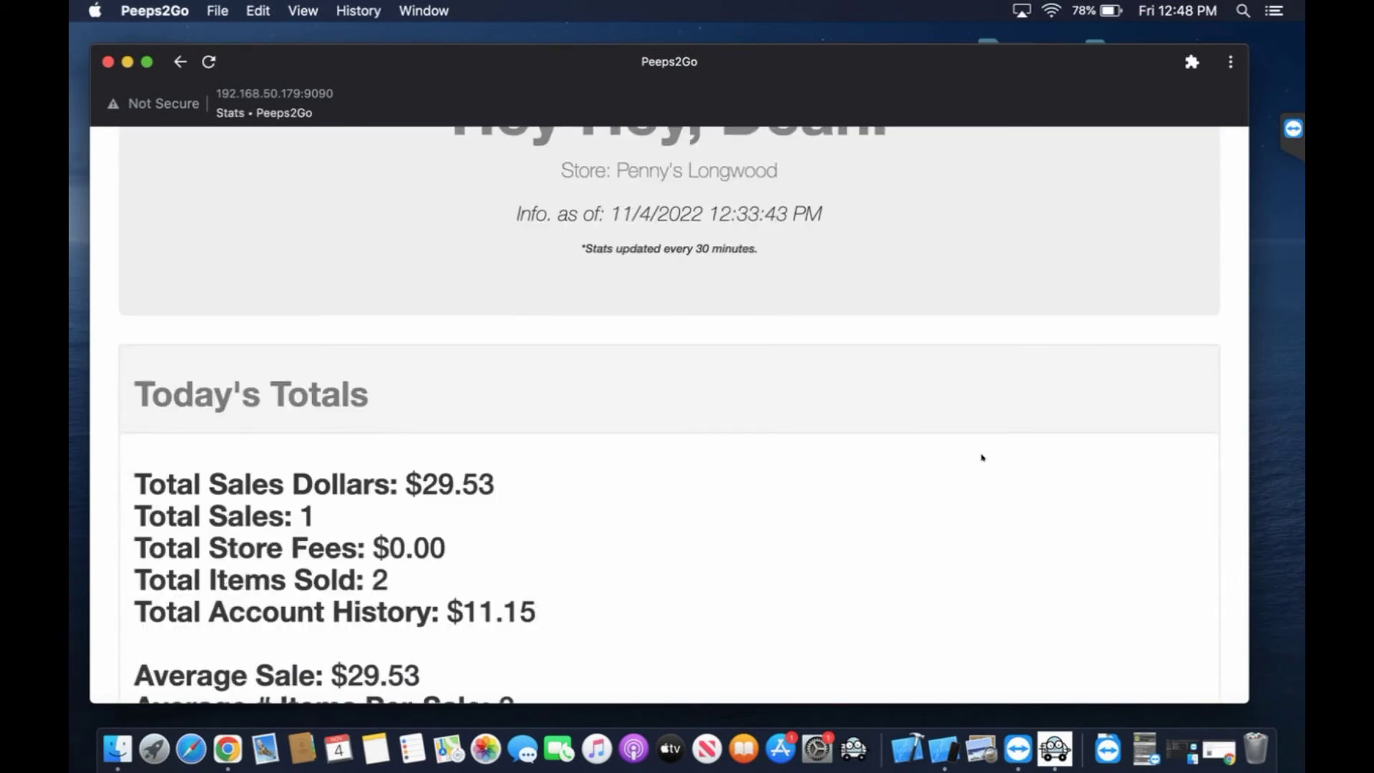
scroll(977, 430, "down", 10)
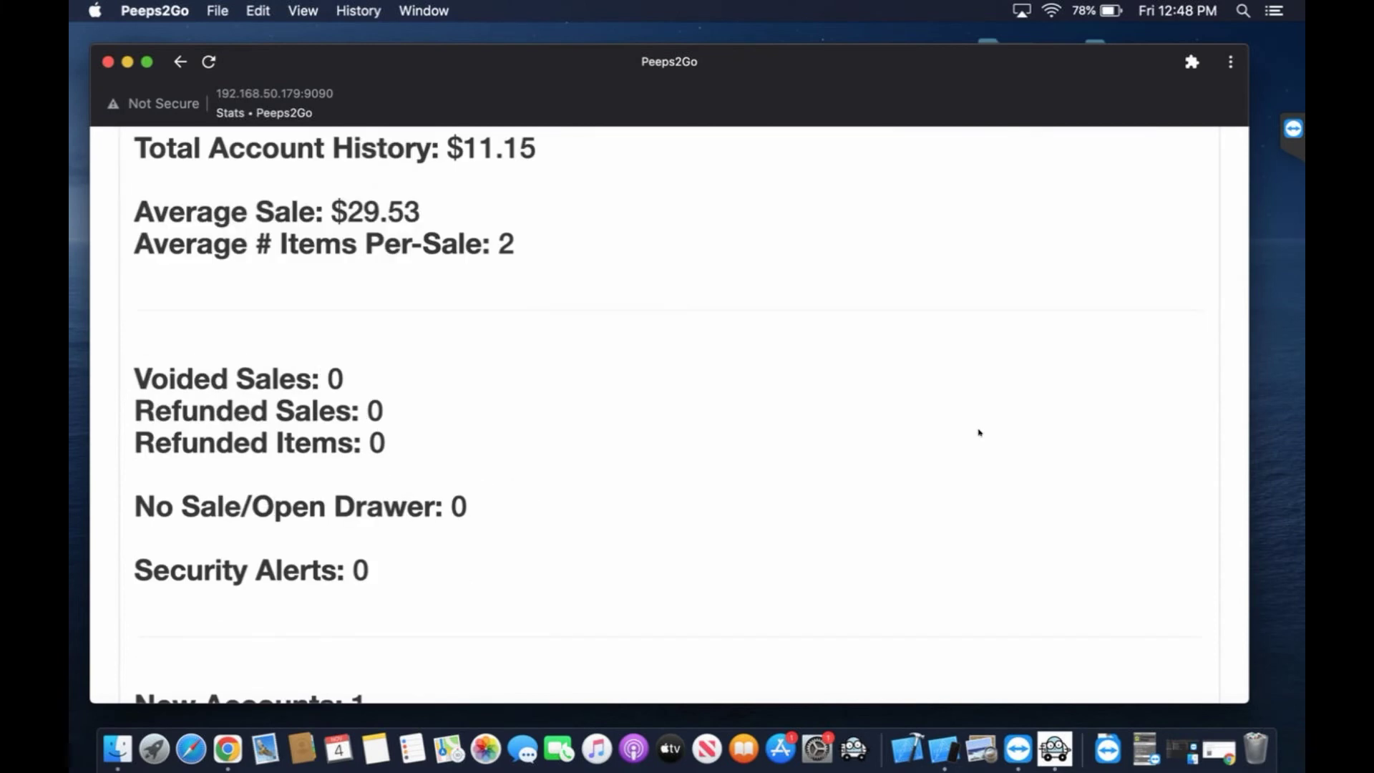
scroll(987, 428, "down", 15)
scroll(1085, 398, "down", 10)
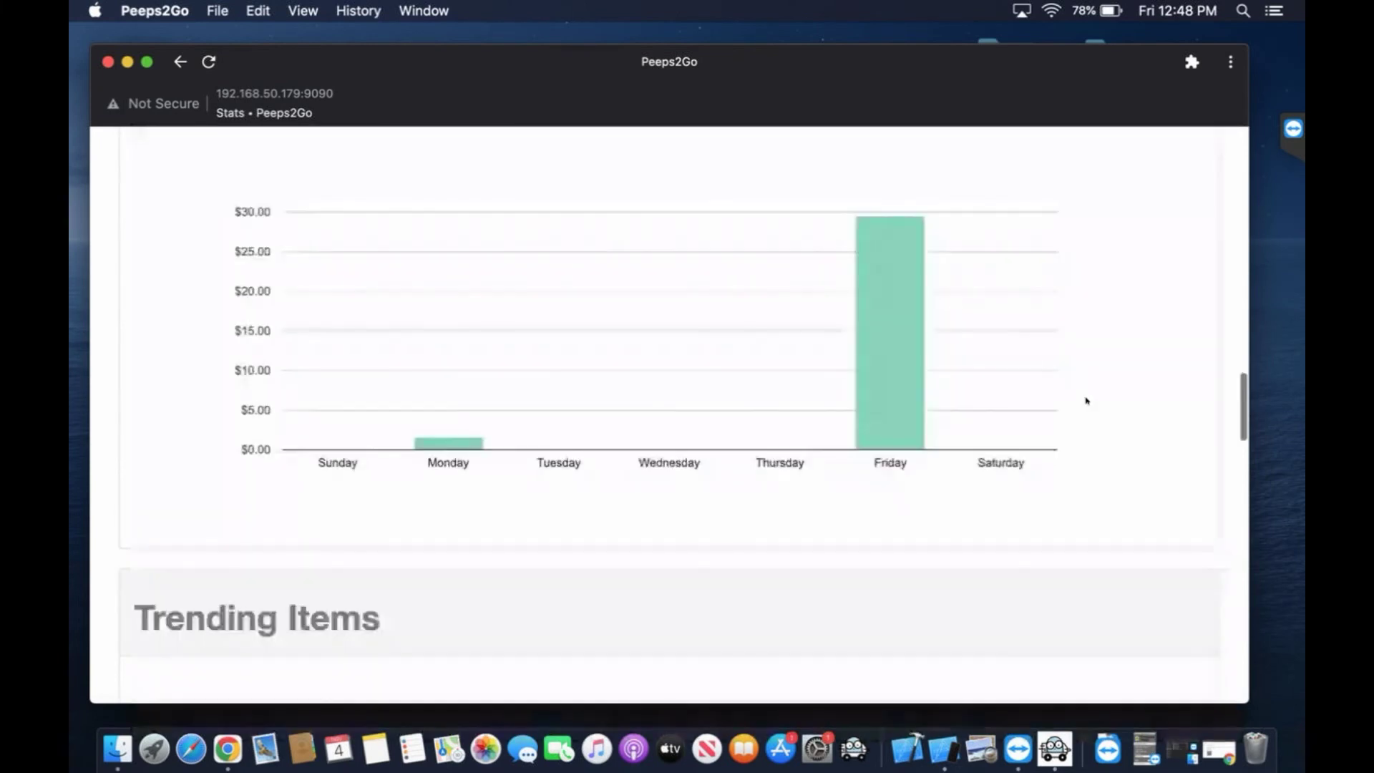
scroll(1037, 397, "down", 15)
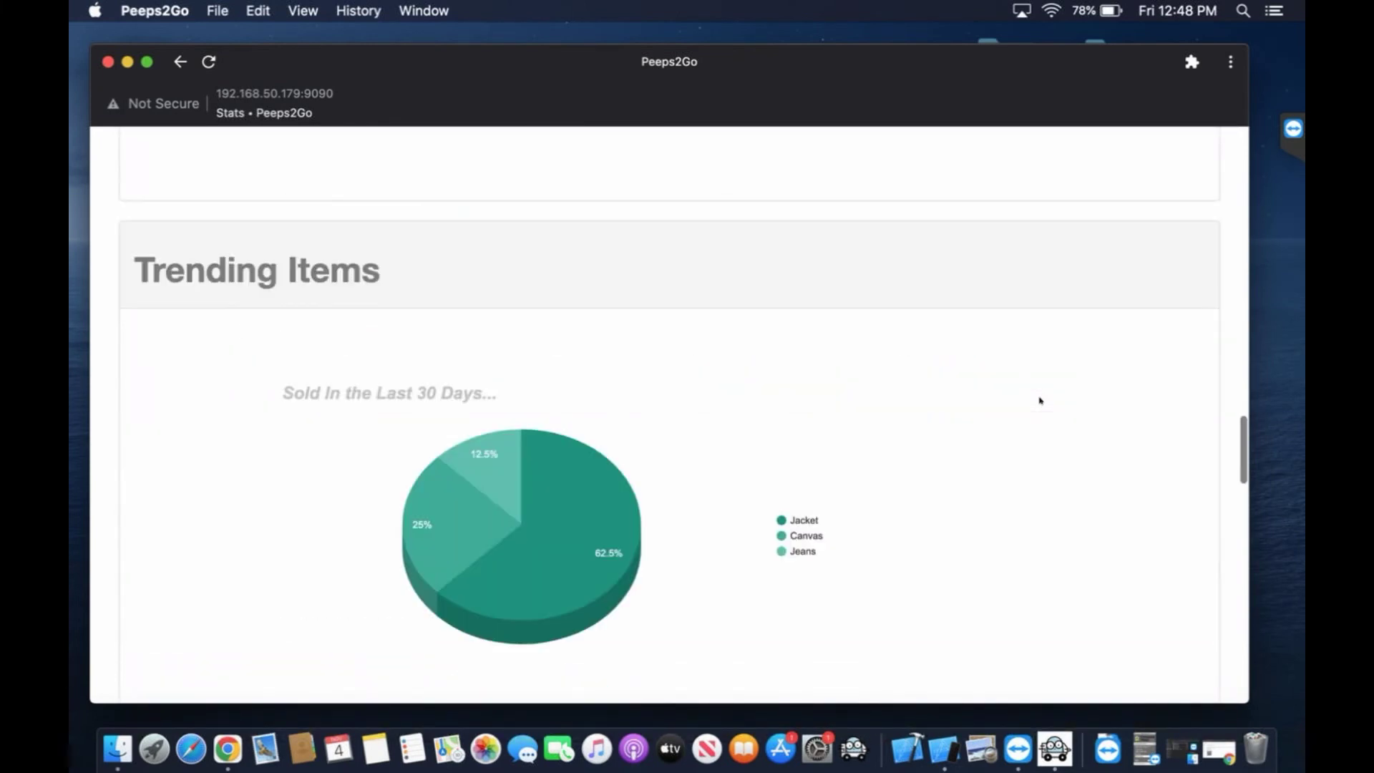
scroll(1040, 400, "down", 5)
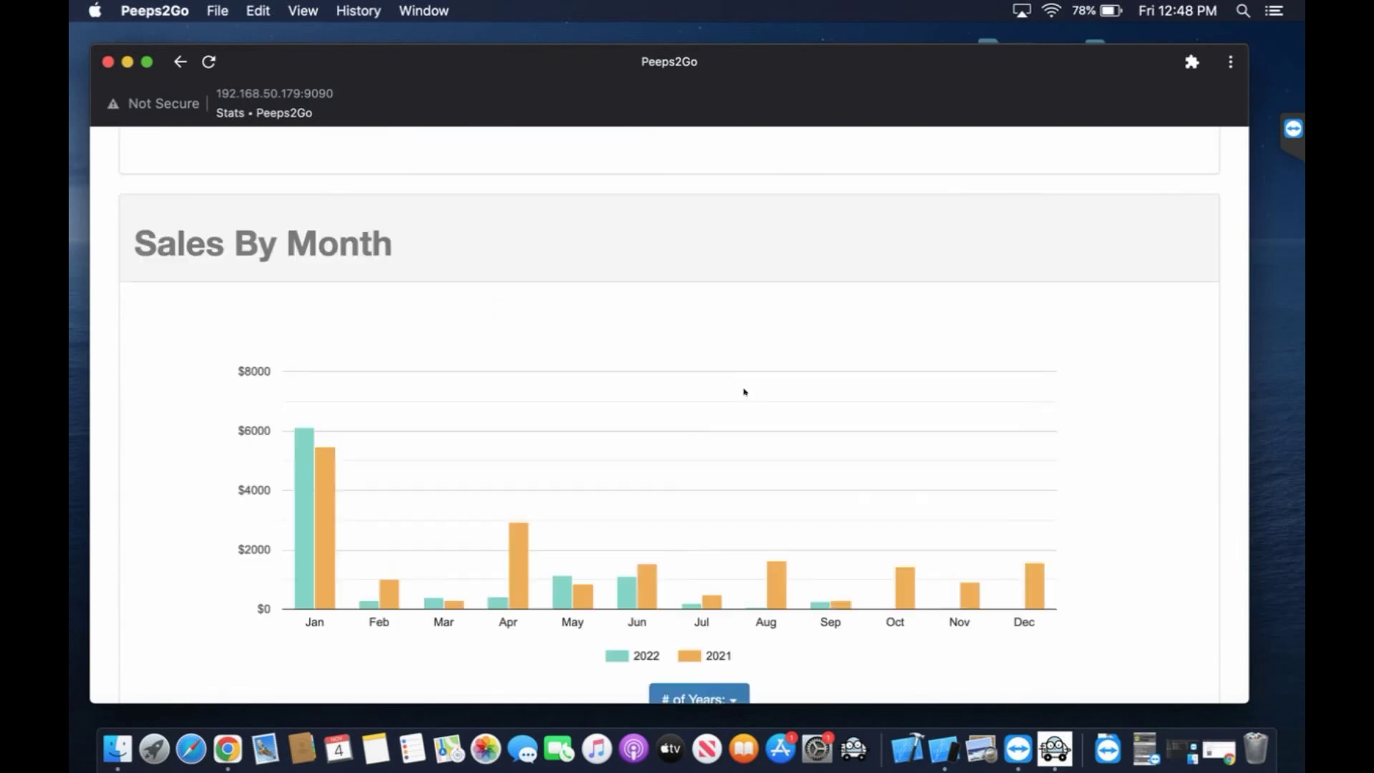
scroll(1052, 373, "down", 3)
scroll(1051, 380, "up", 15)
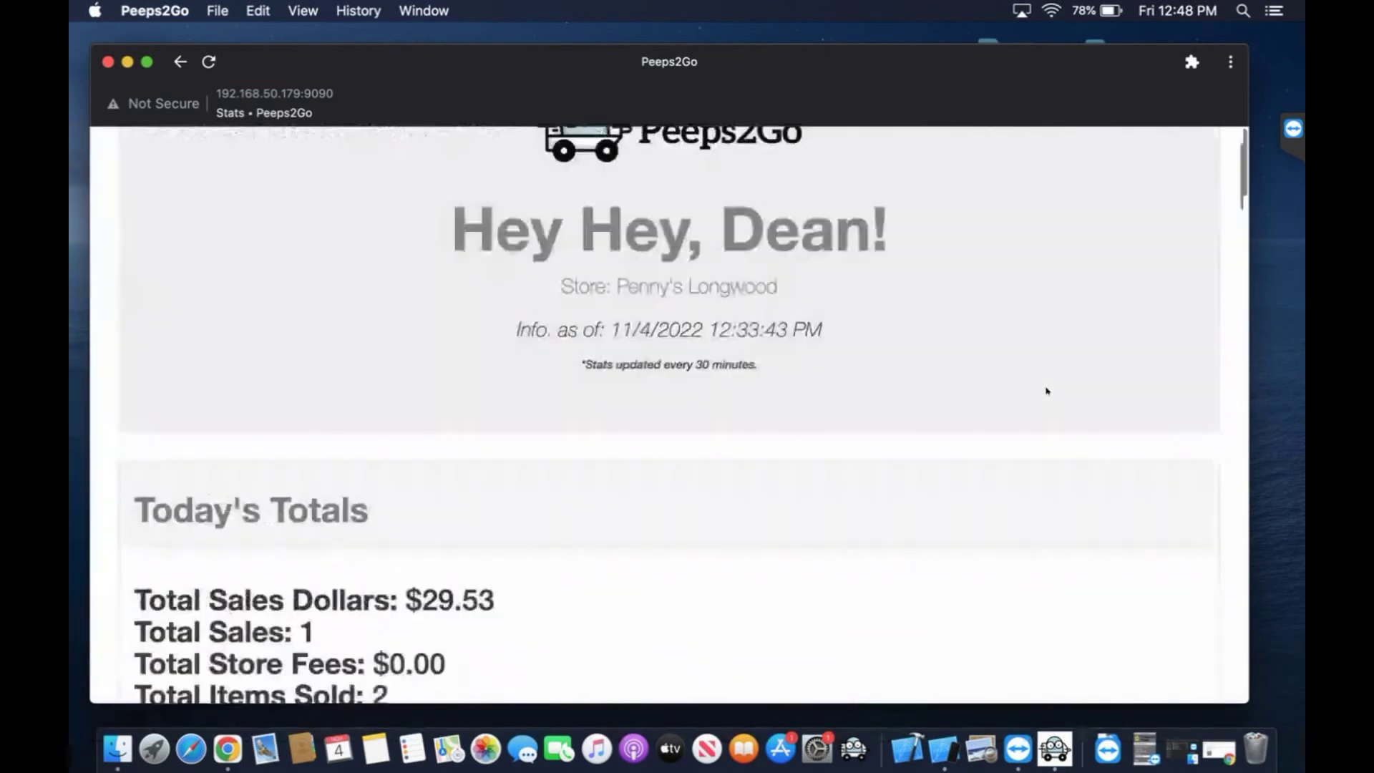
scroll(370, 496, "down", 4)
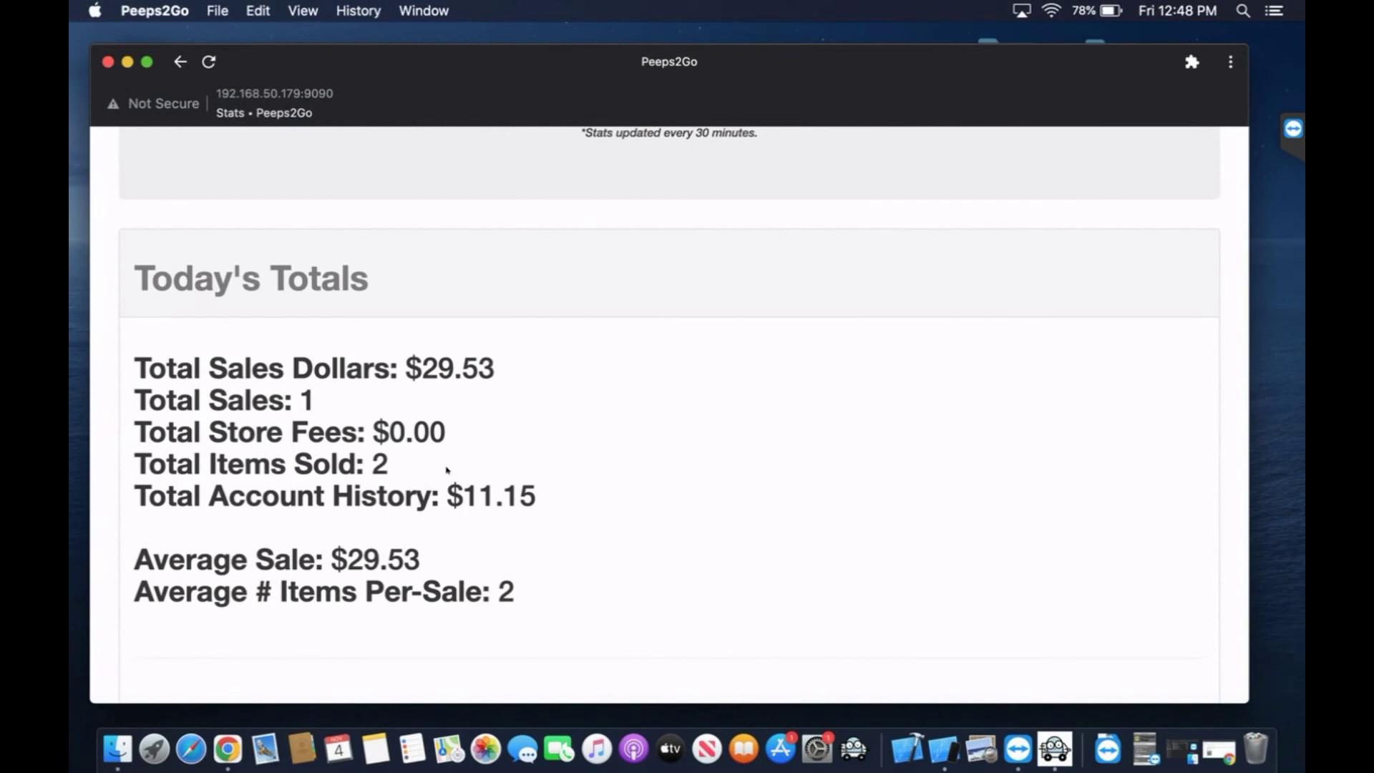
scroll(451, 465, "down", 6)
scroll(447, 471, "up", 11)
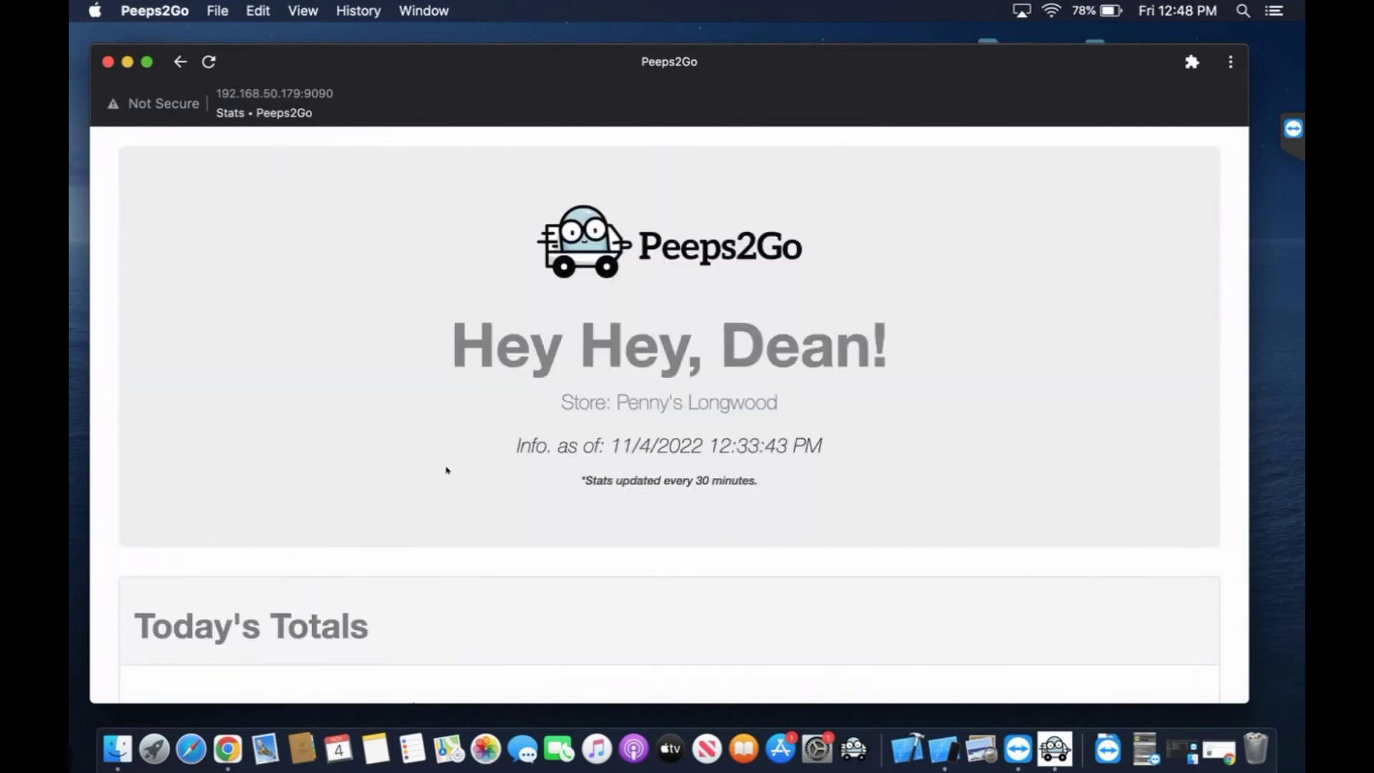